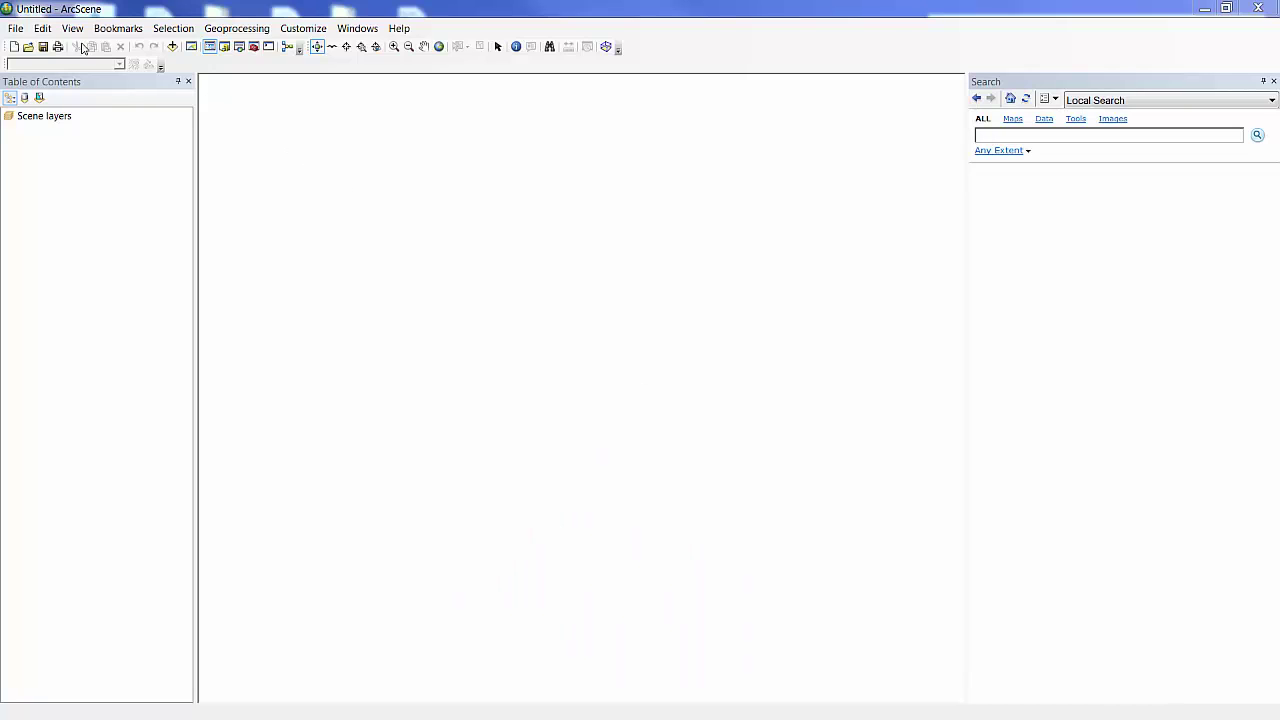
- Enable the Data Interoperability extension in the Extensions dialog
left_click(303, 28)
left_click(322, 64)
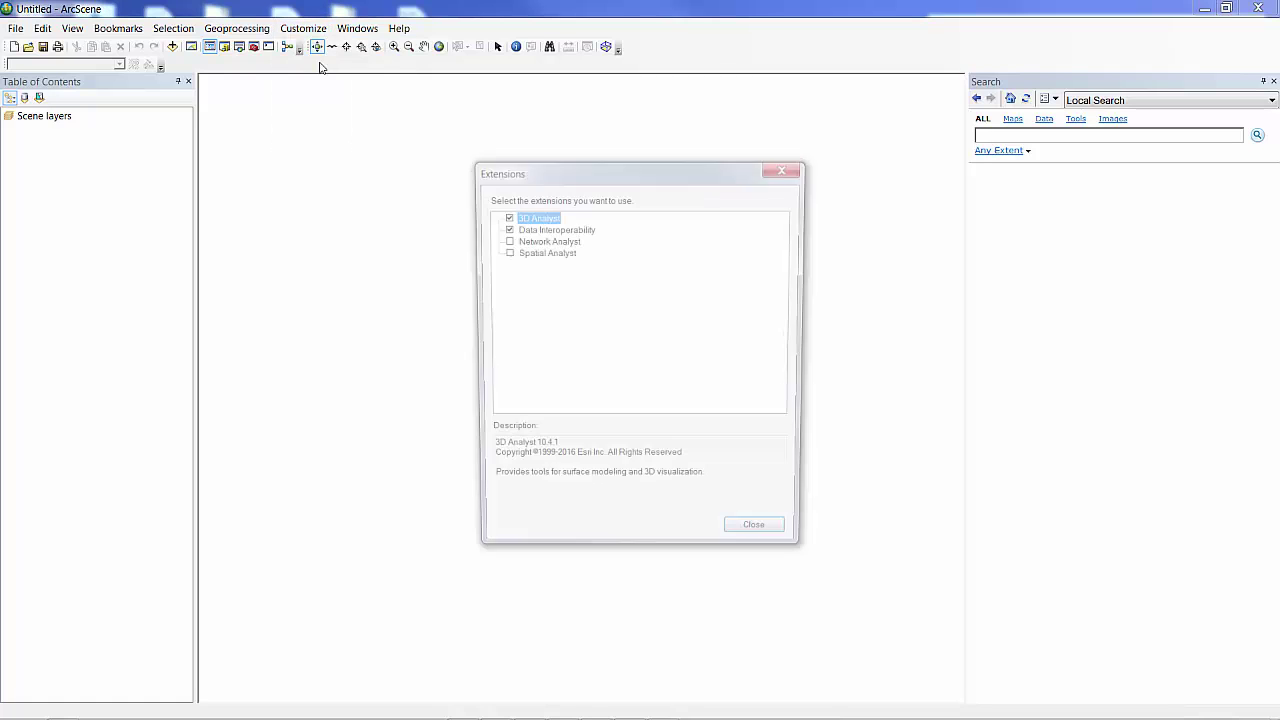
left_click(530, 233)
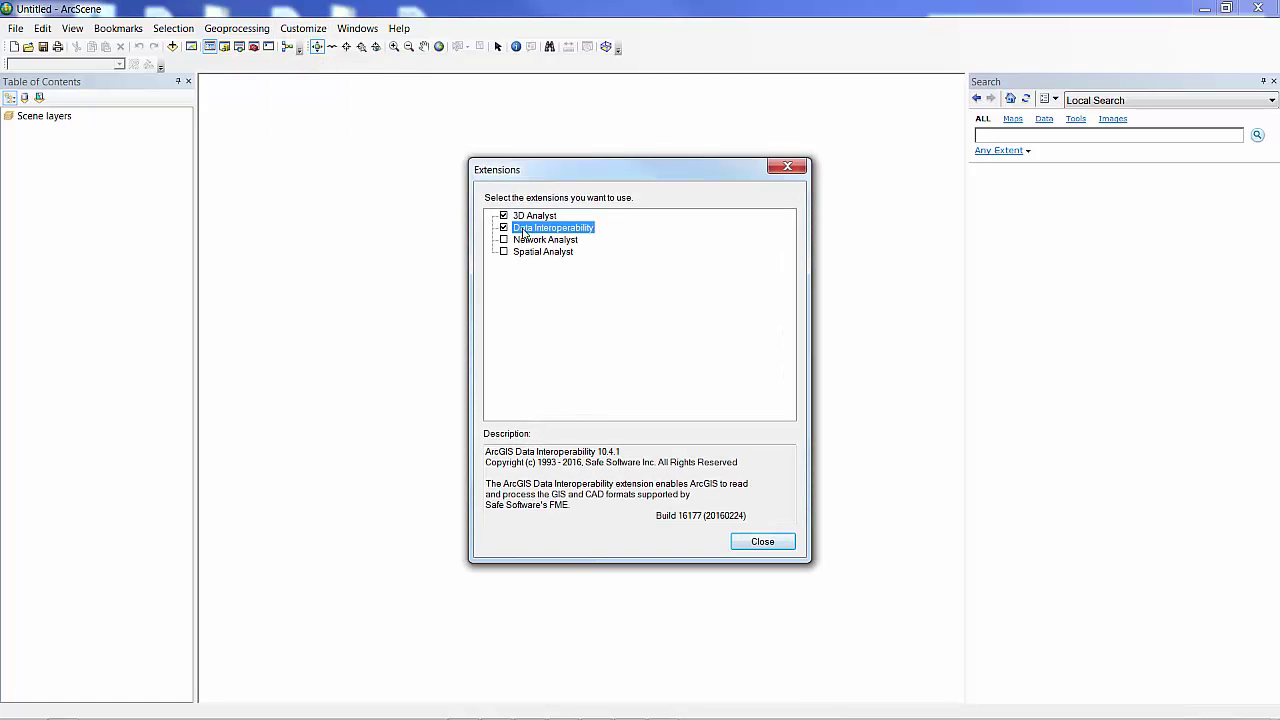
left_click(765, 543)
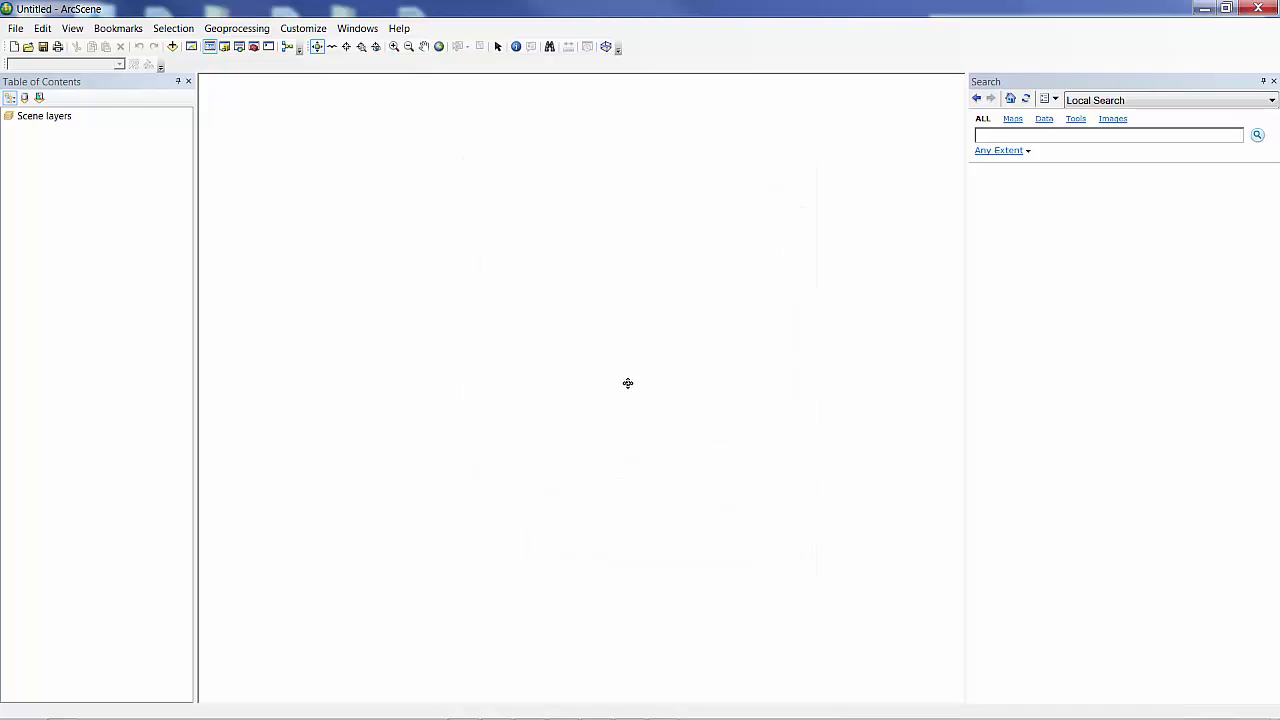
- Browse the feature classes inside UIC_final.ifc in Add Data, then cancel without adding
left_click(172, 47)
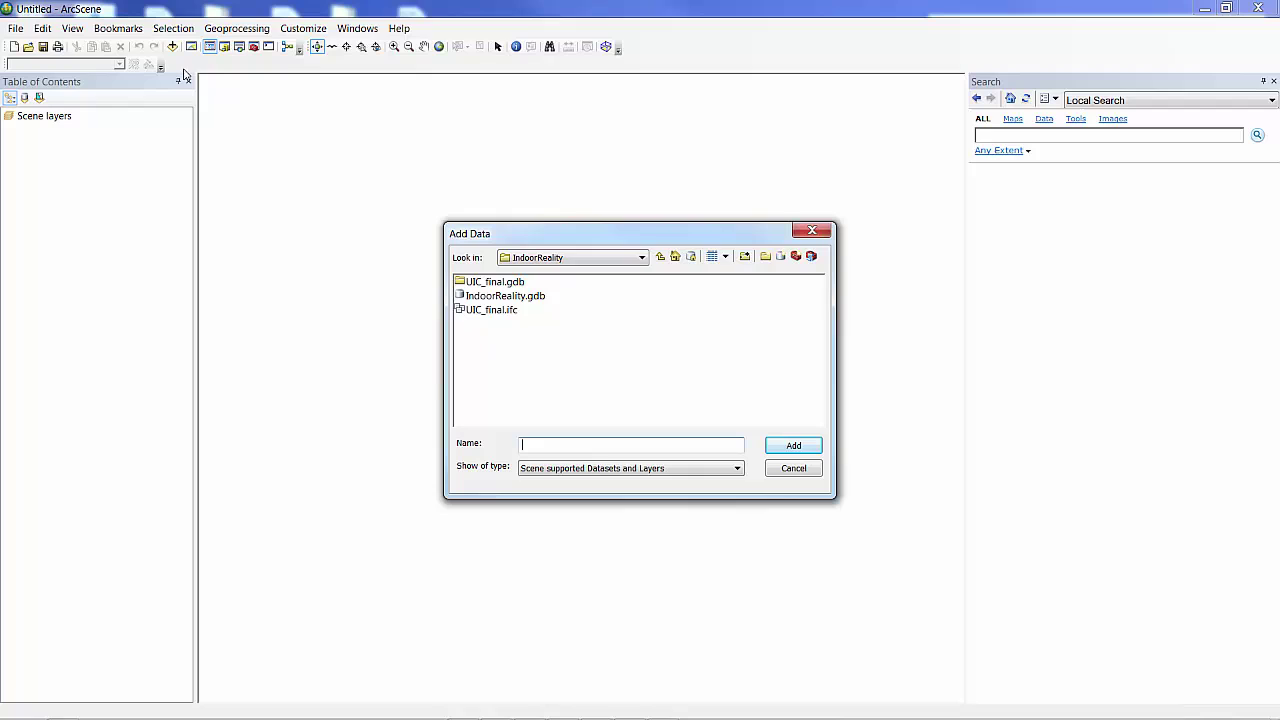
left_click(470, 312)
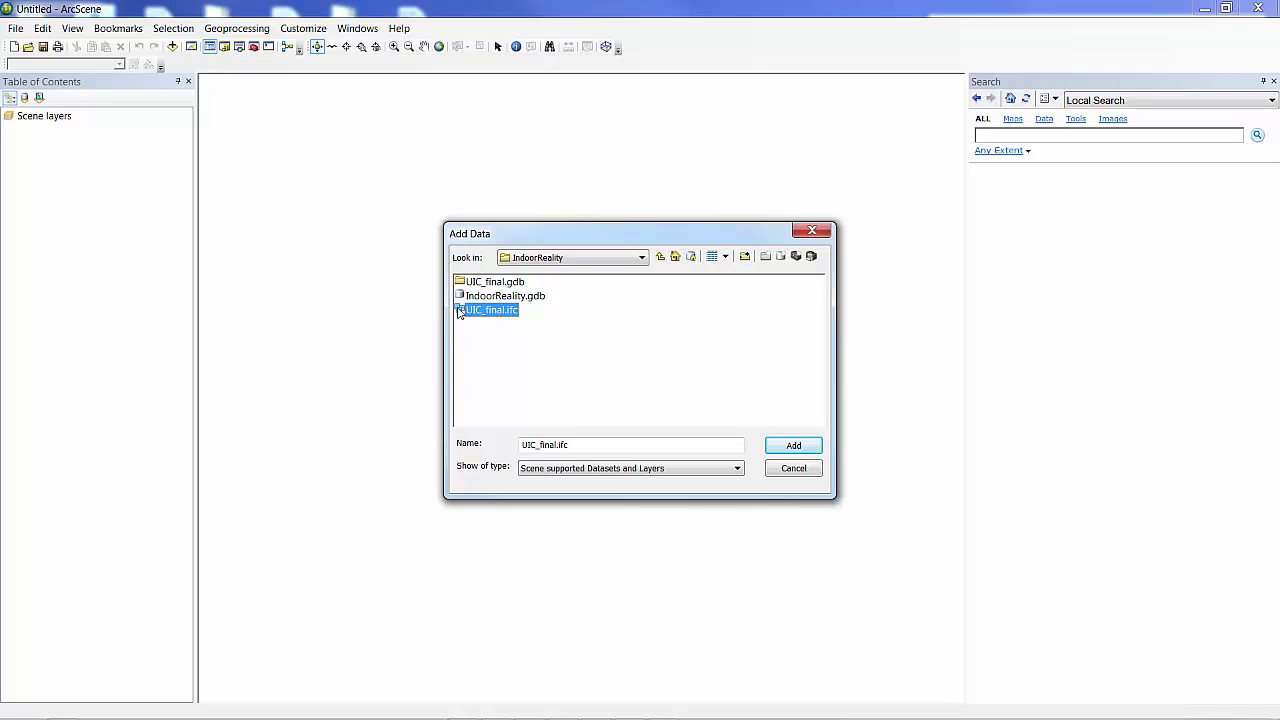
double_click(462, 310)
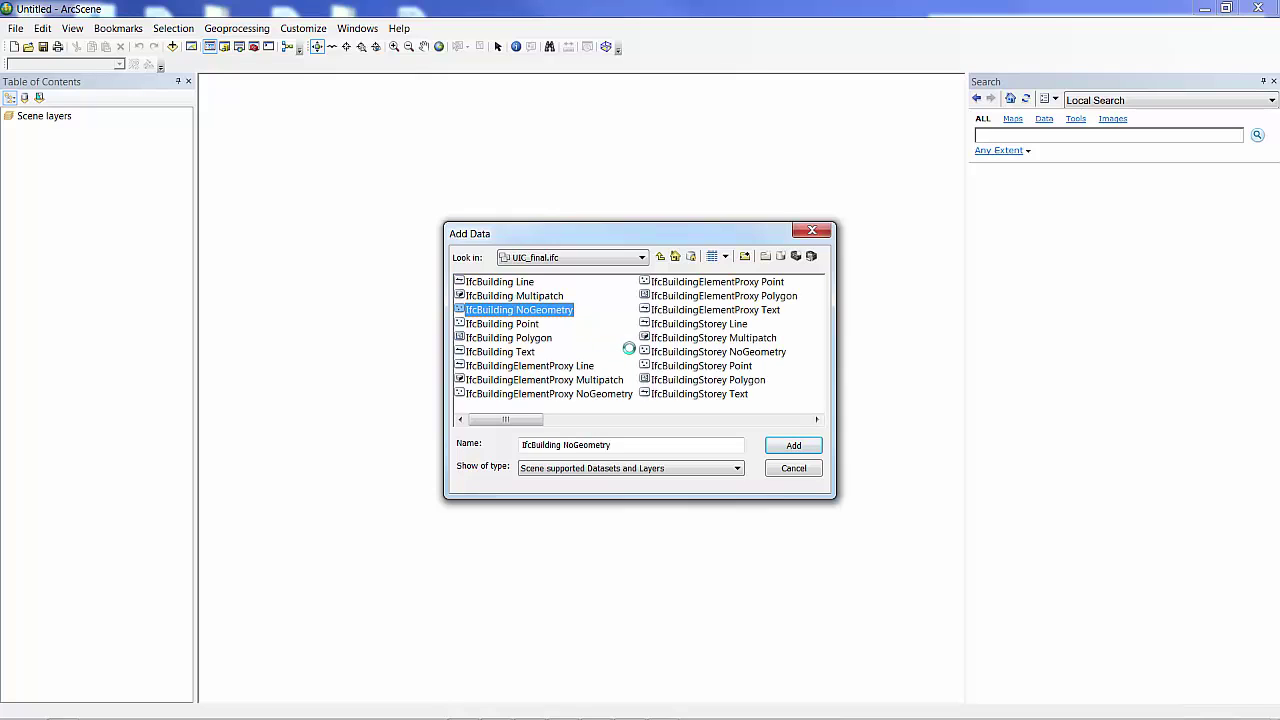
left_click(476, 380)
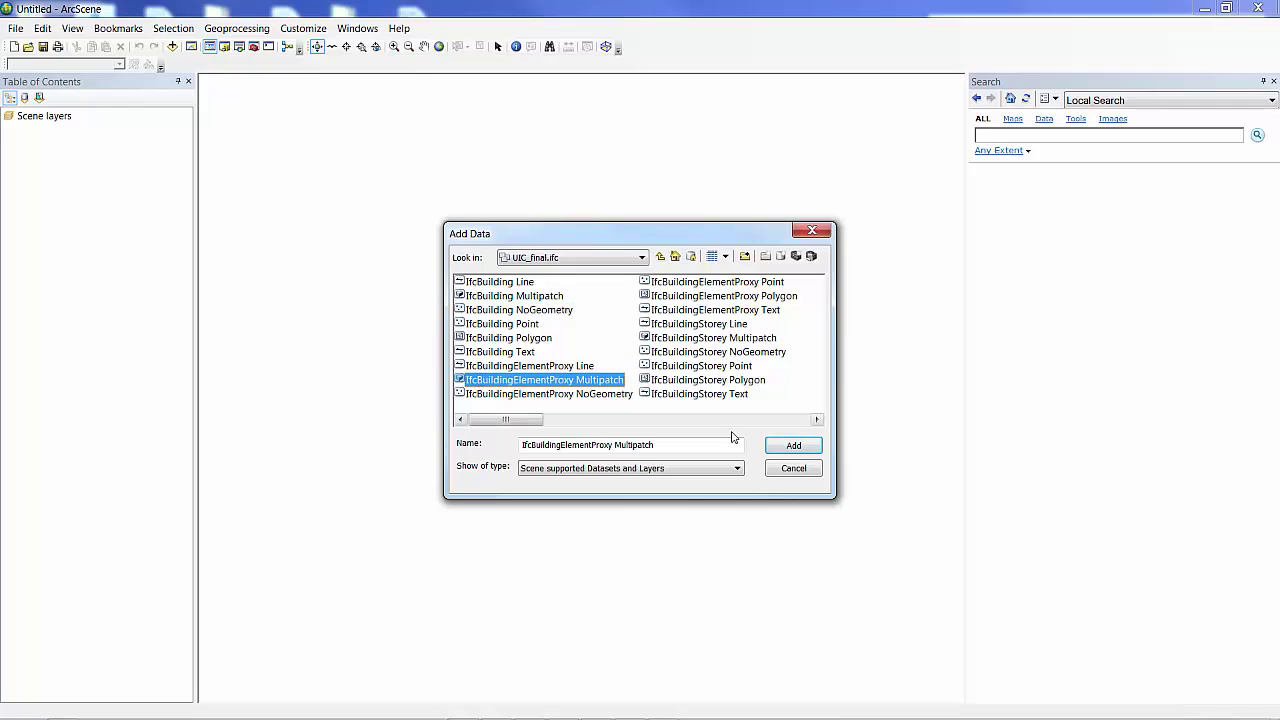
left_click(792, 468)
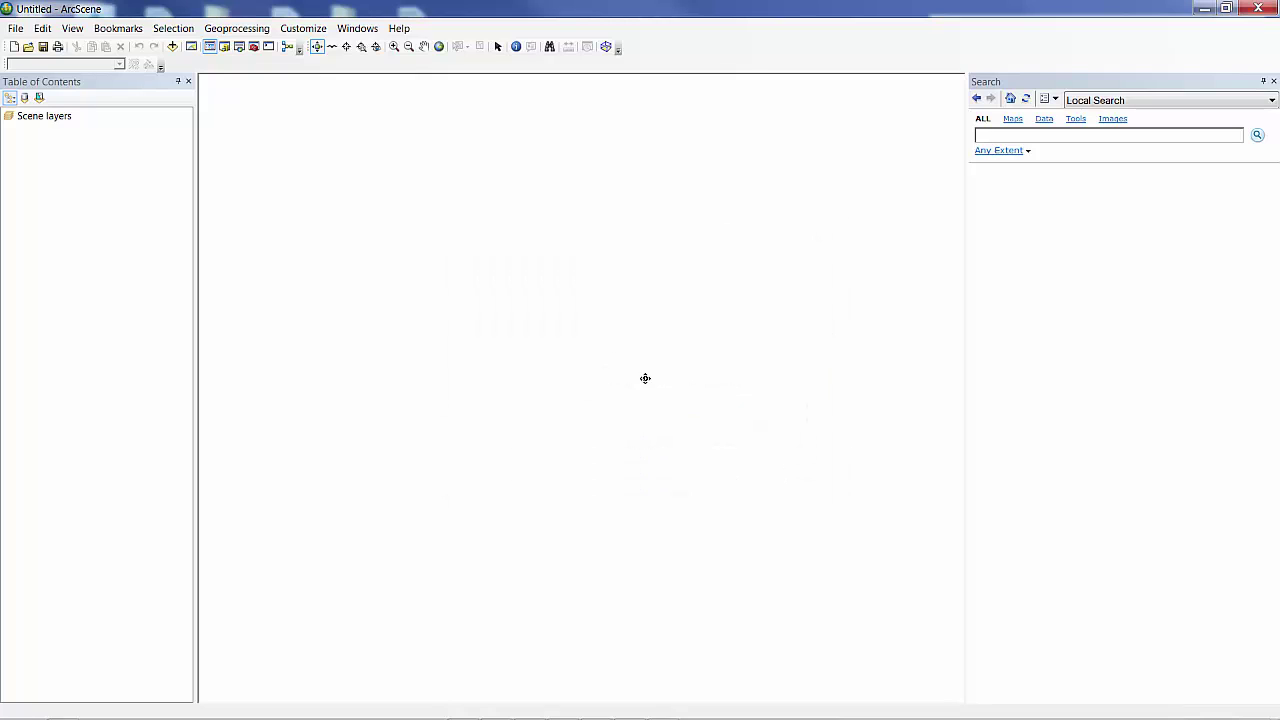
- Launch the Quick Import tool from ArcToolbox's Data Interoperability Tools
left_click(256, 51)
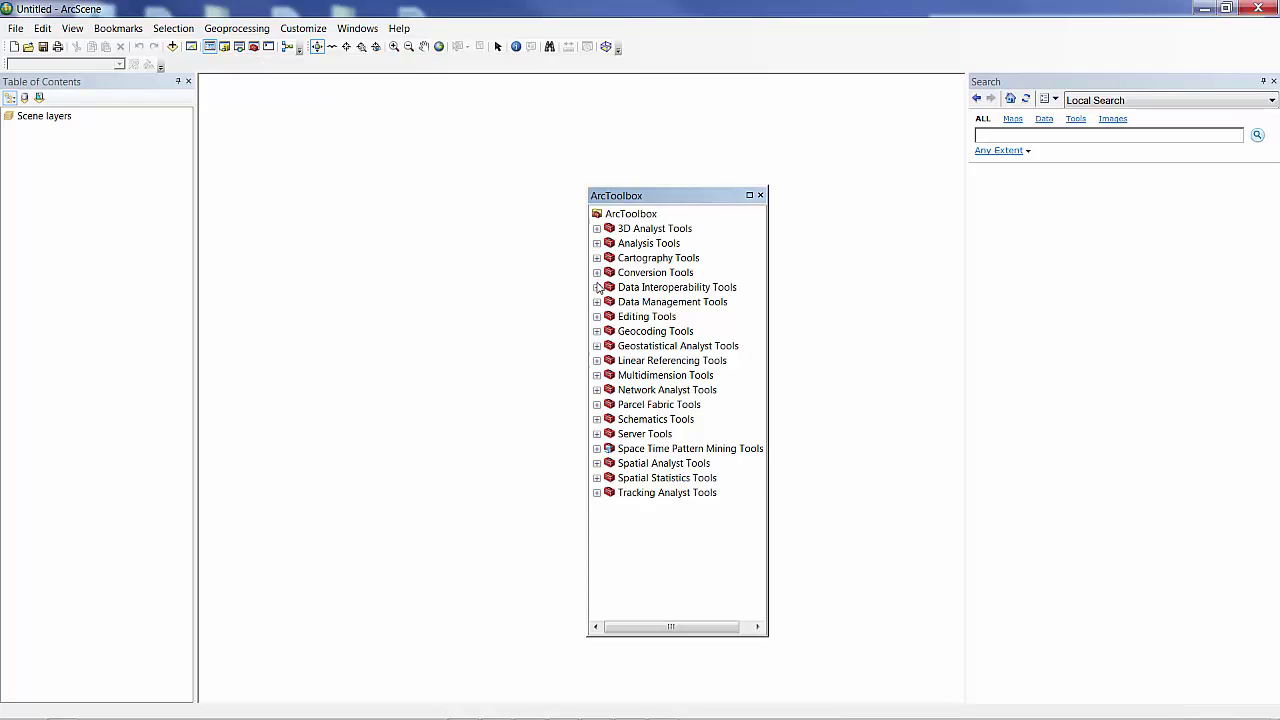
left_click(597, 287)
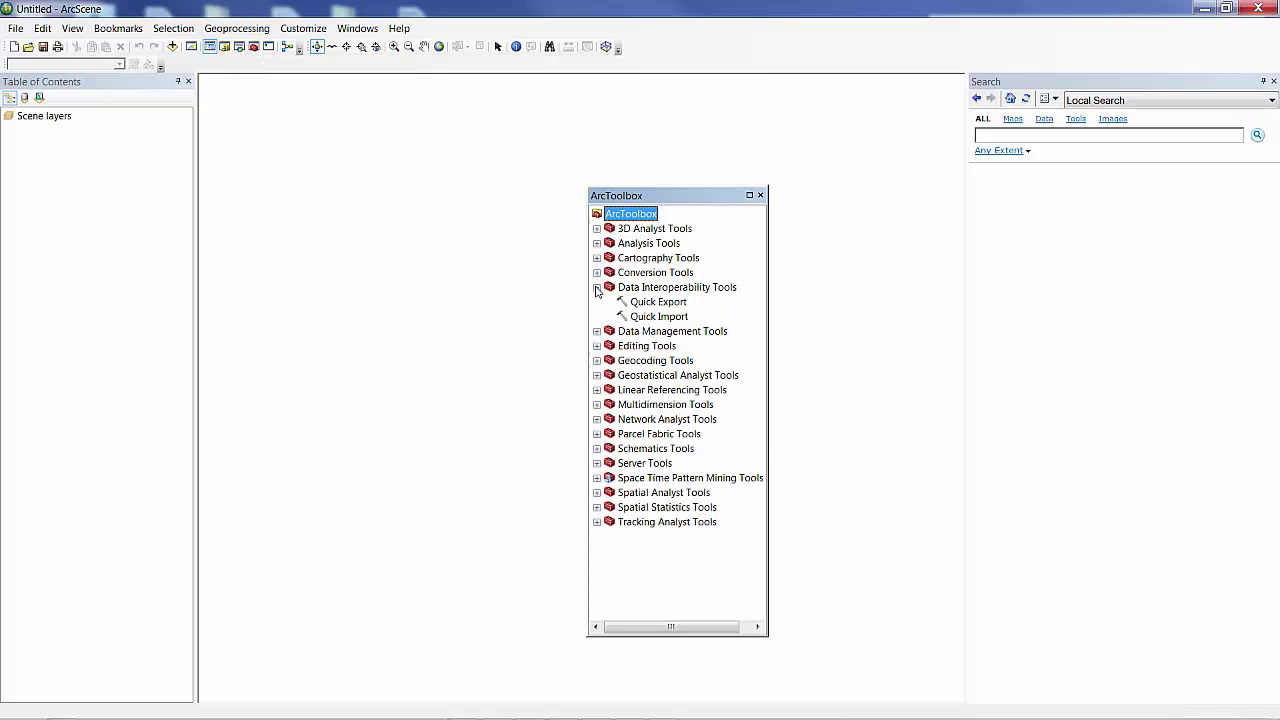
left_click(664, 317)
double_click(664, 317)
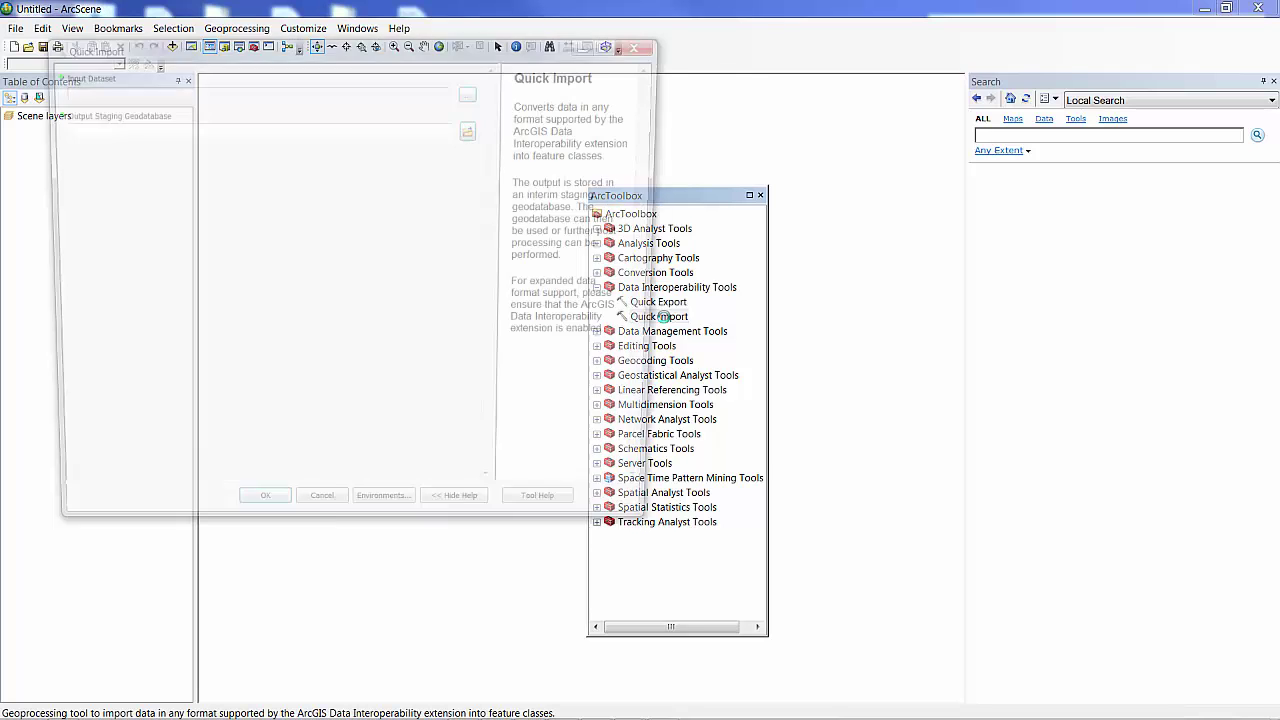
- Set the Quick Import input to IFC format reading UIC_final.ifc, then edit its coordinate system
left_click(474, 91)
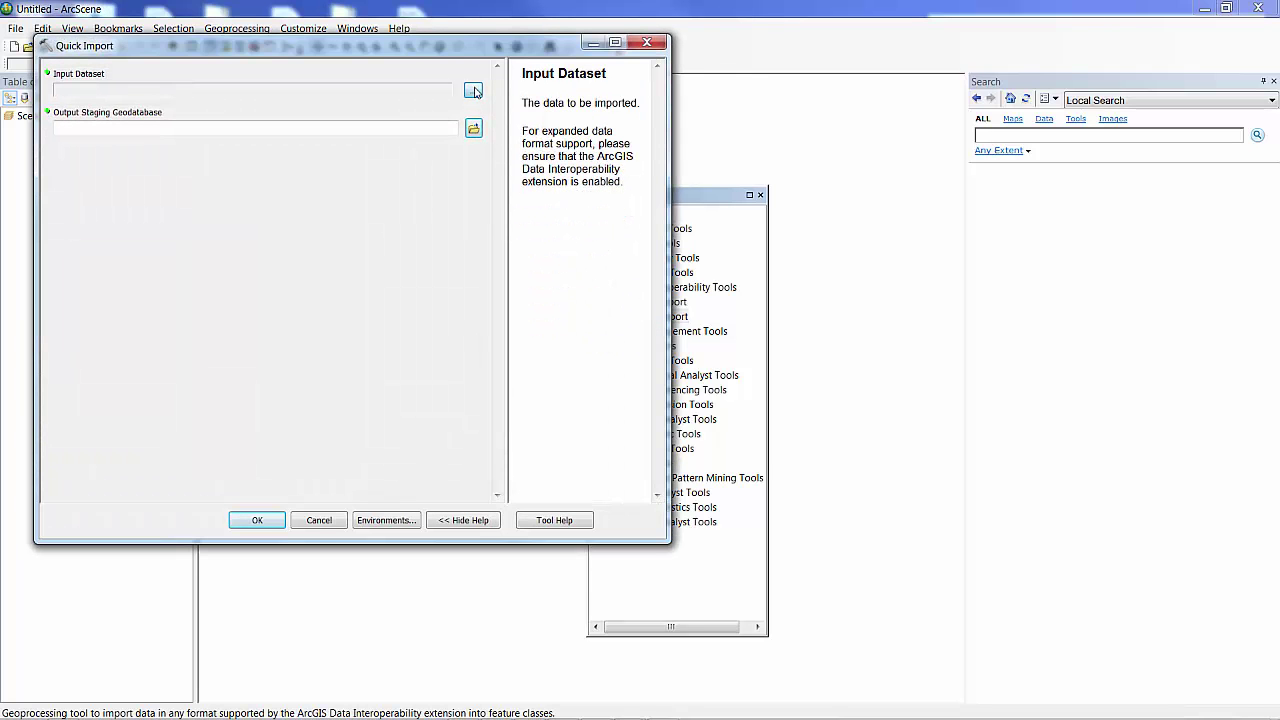
left_click(596, 63)
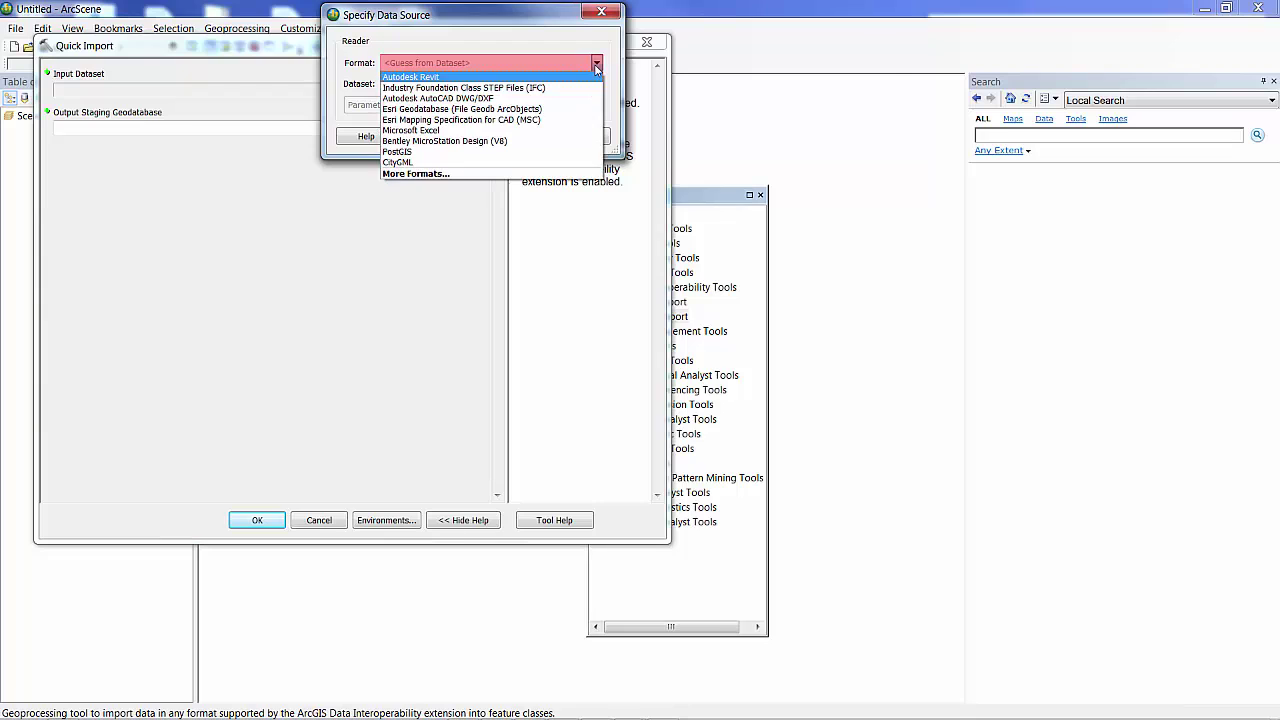
left_click(500, 88)
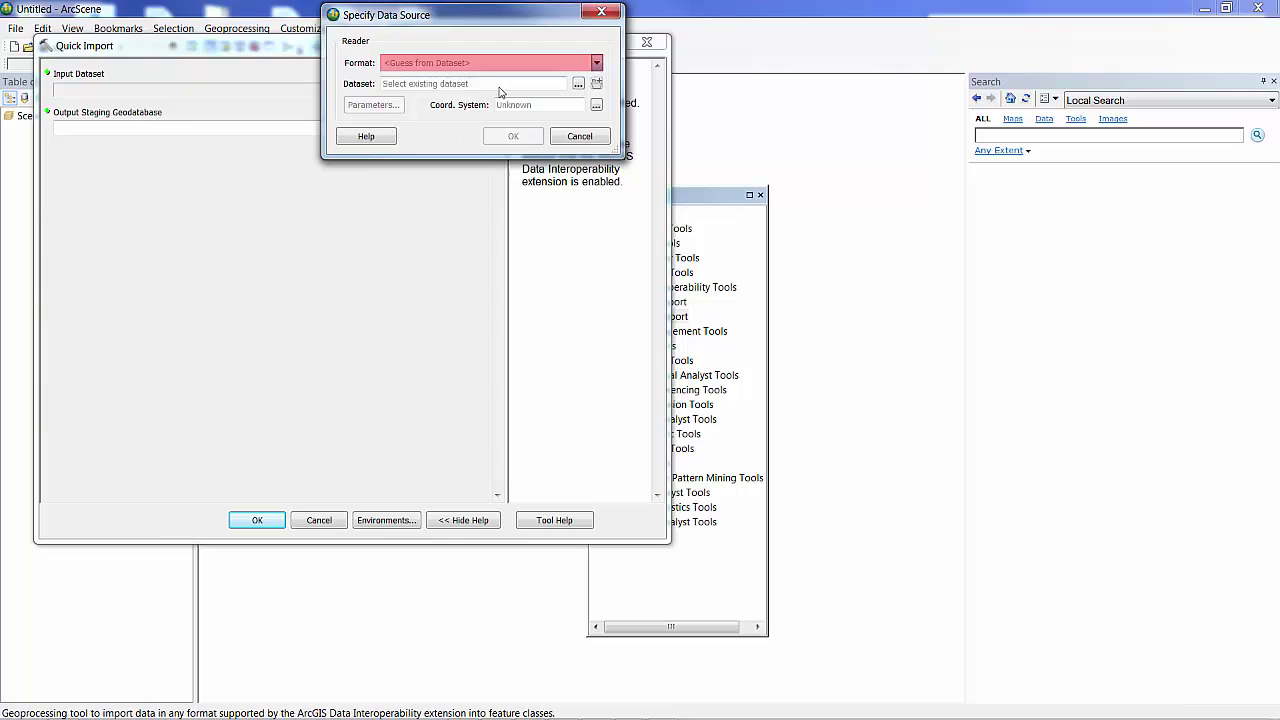
left_click(578, 84)
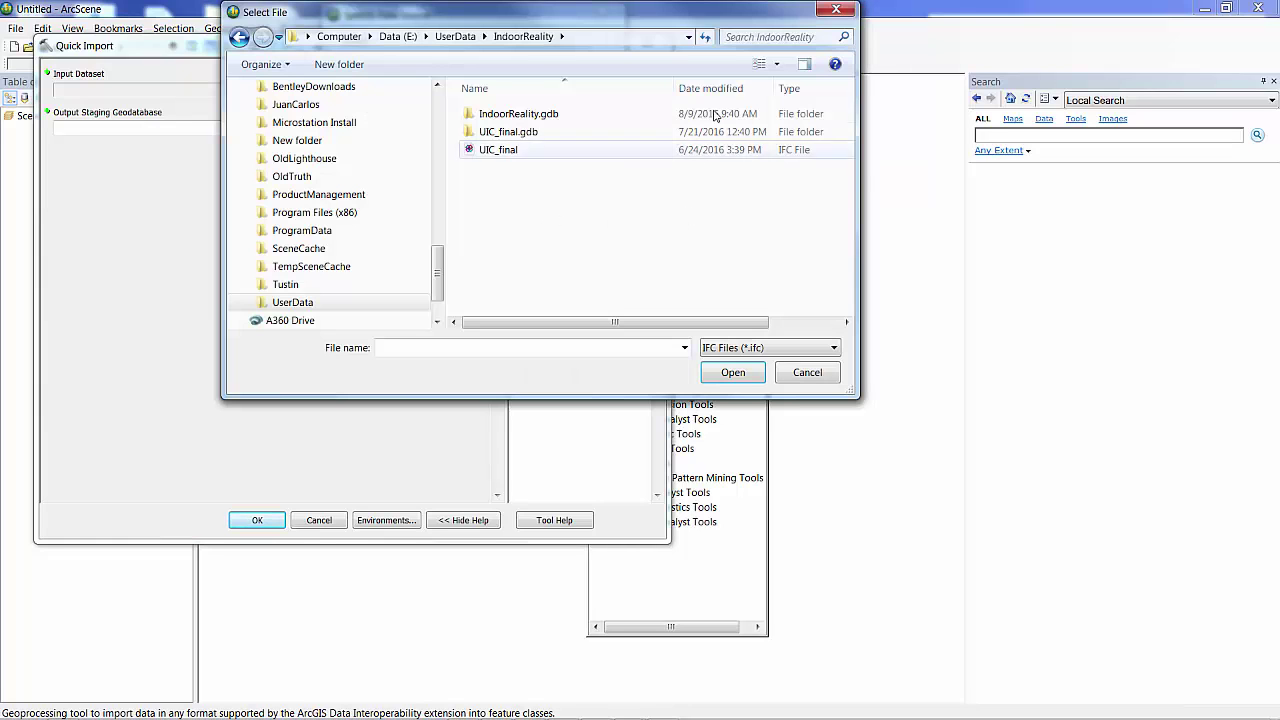
left_click(506, 151)
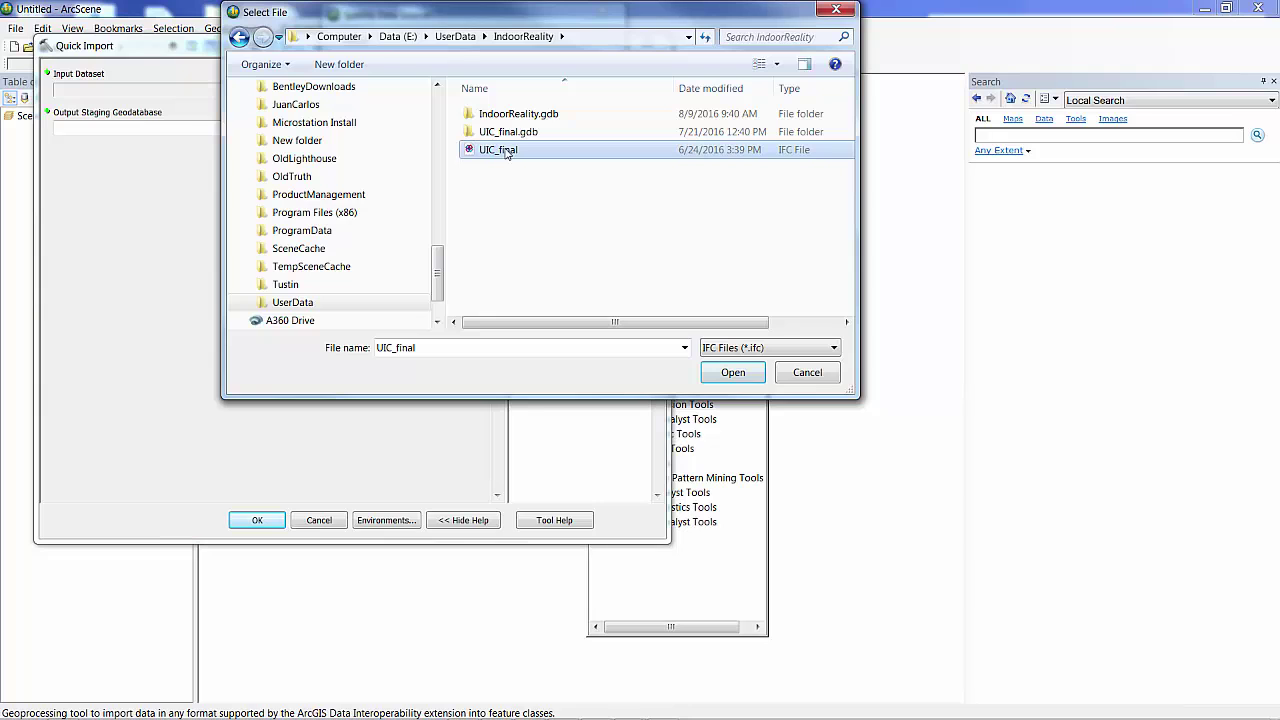
left_click(724, 372)
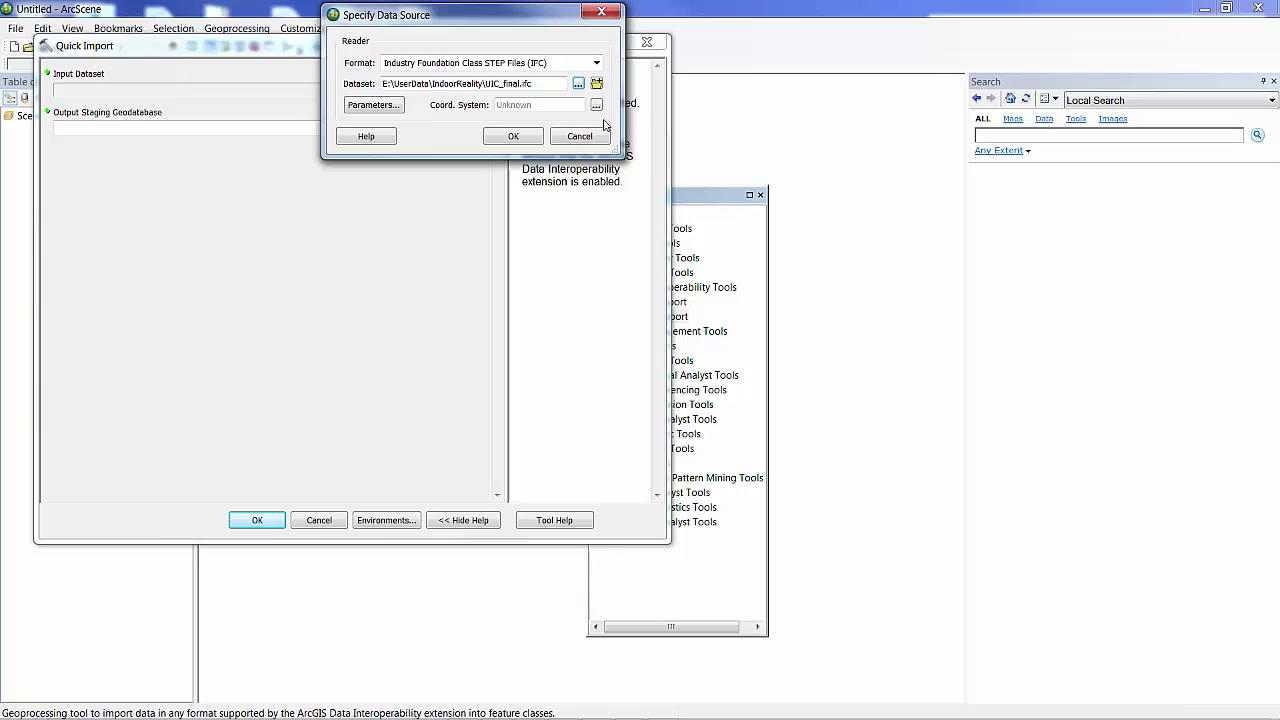
left_click(596, 105)
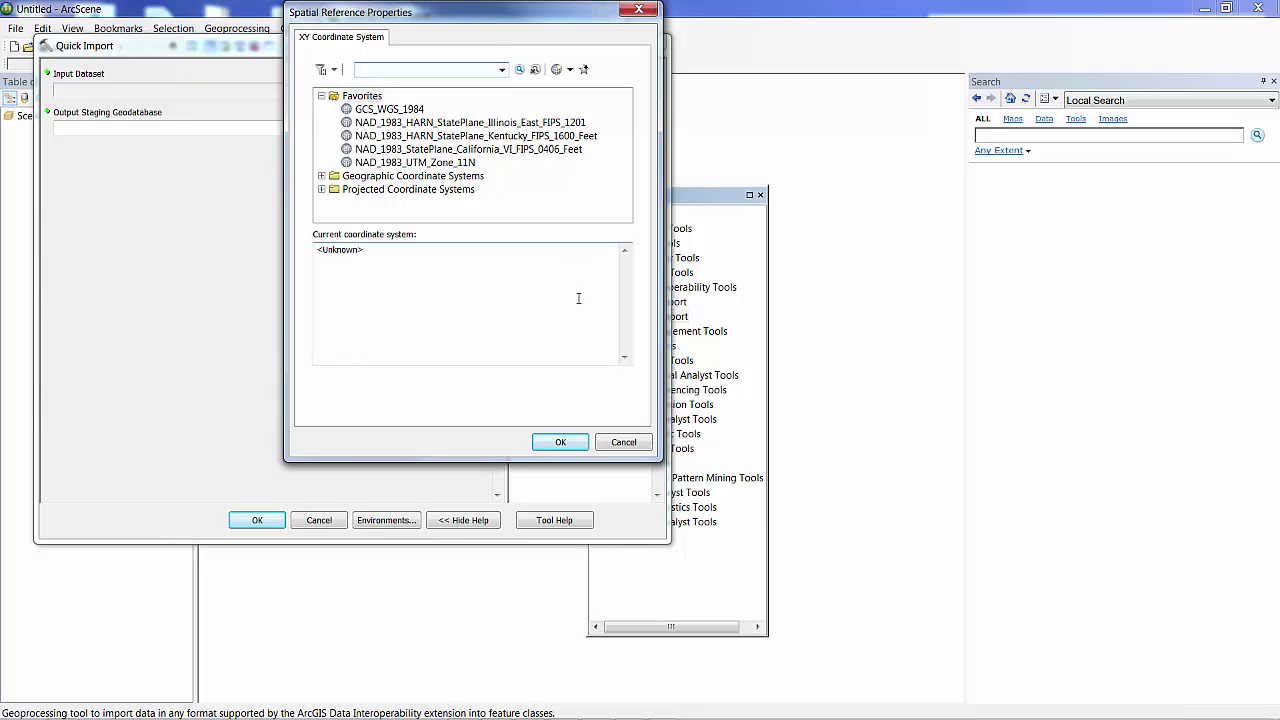
- Assign NAD_1983_HARN_StatePlane_Illinois_East_FIPS_1201 and set Read IfcSpace Geometries to Yes
left_click(539, 123)
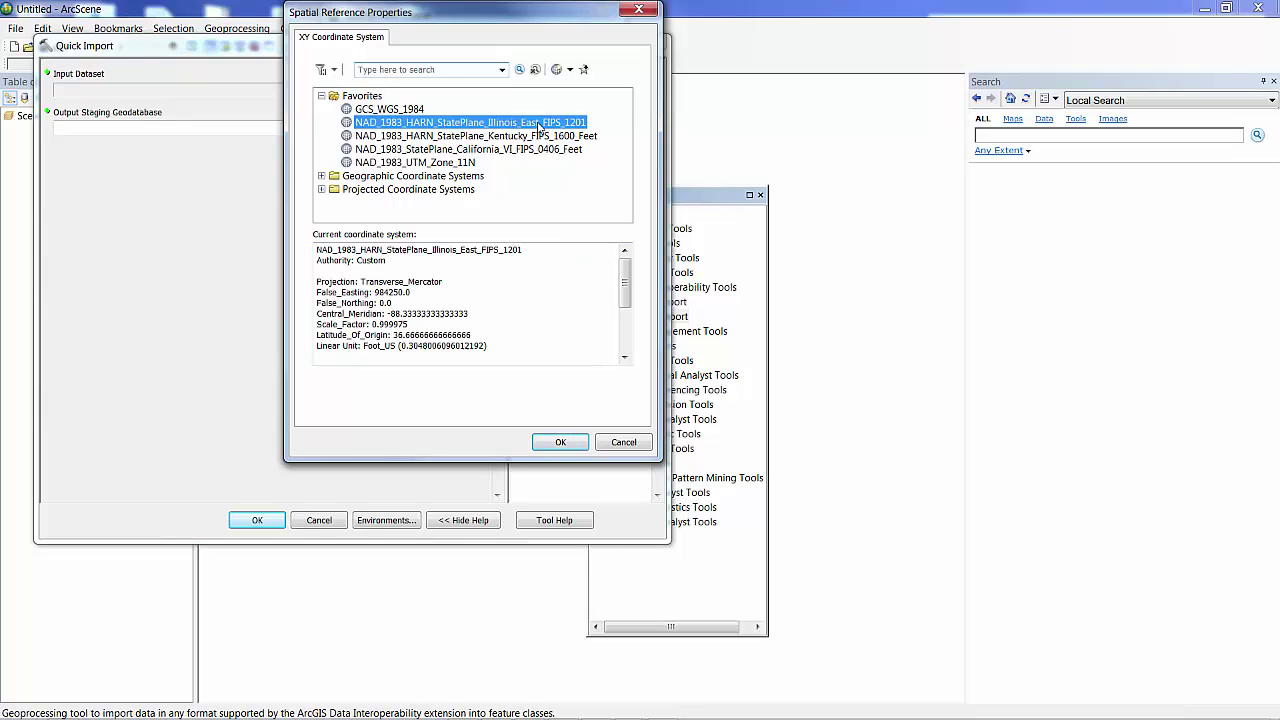
left_click(561, 442)
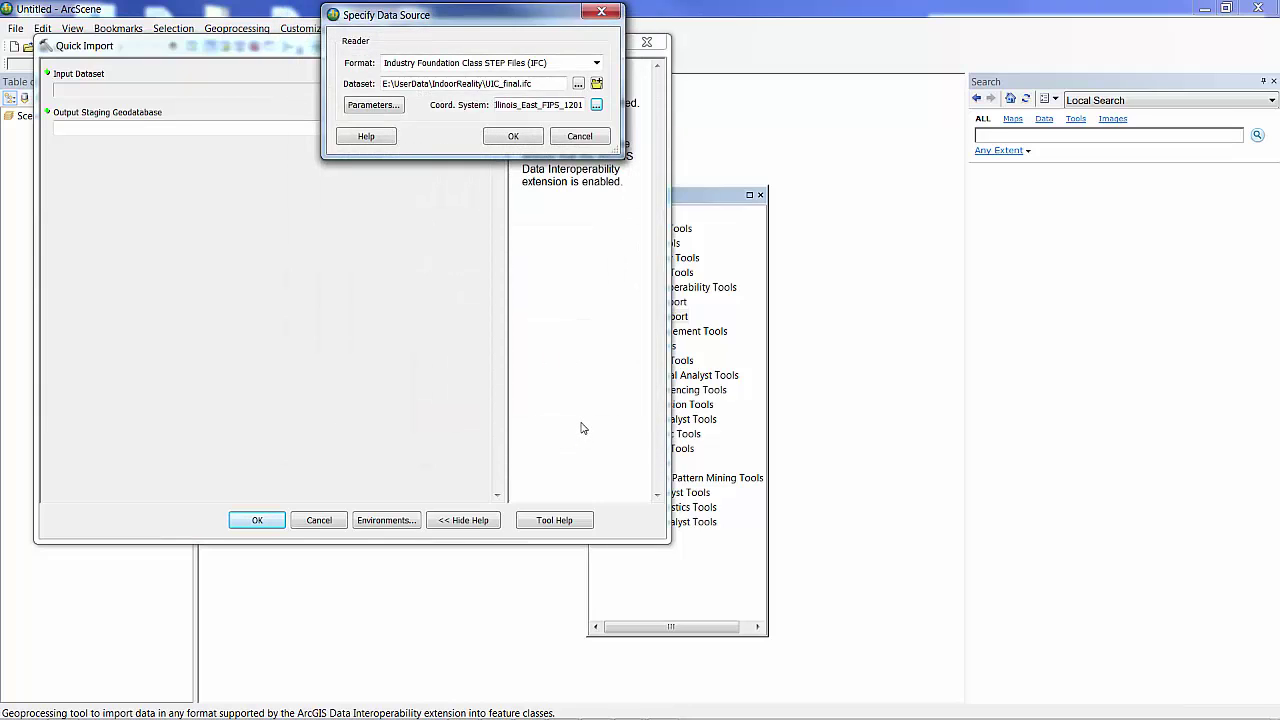
left_click(396, 111)
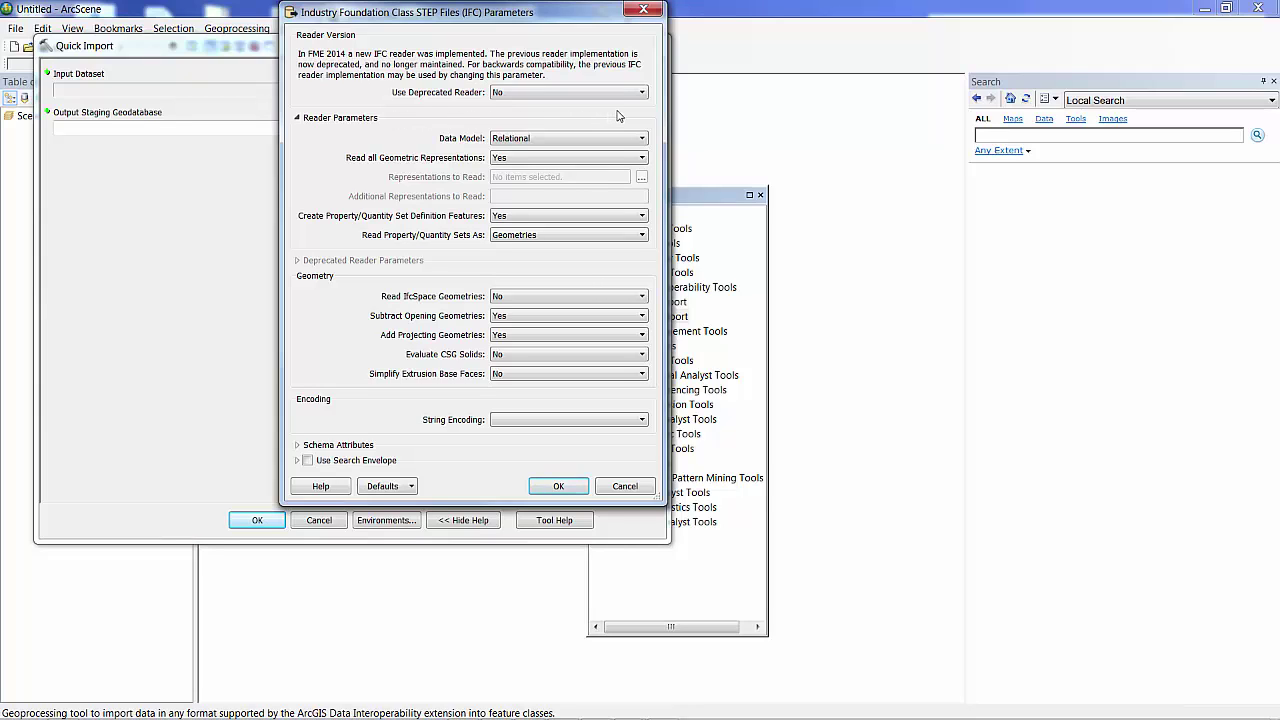
left_click(597, 298)
left_click(593, 320)
left_click(560, 487)
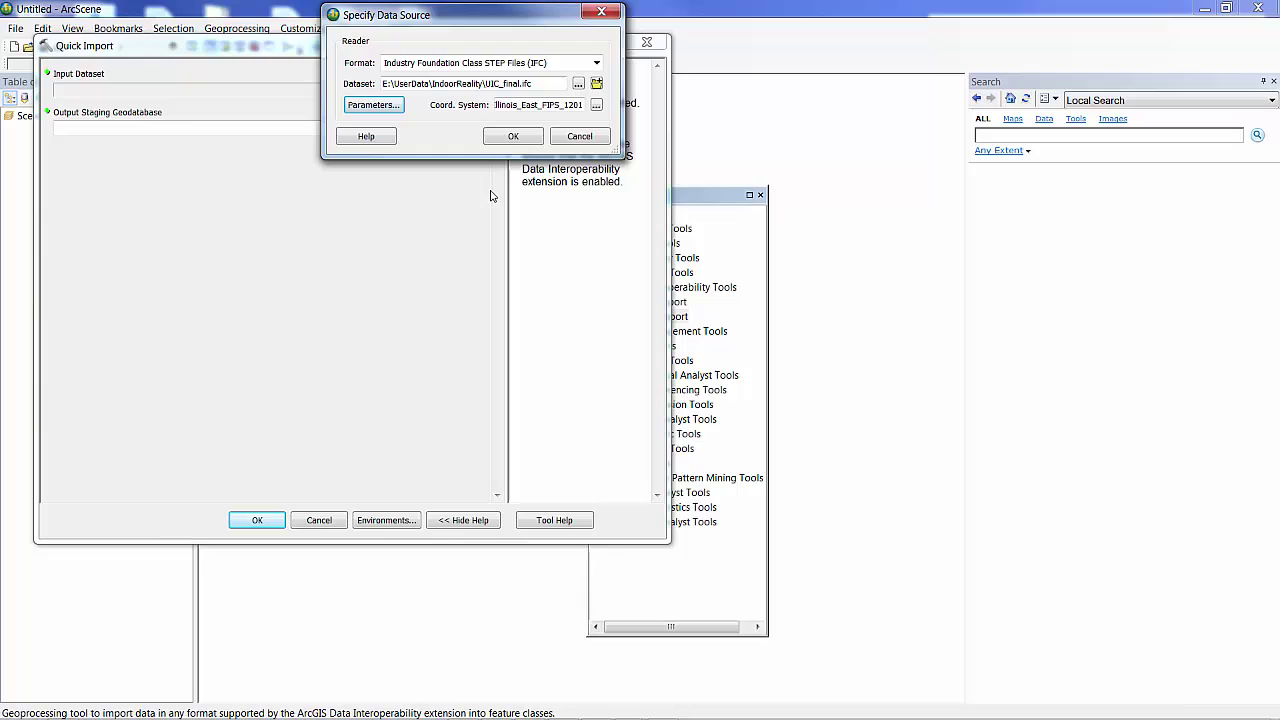
- Rename the output staging geodatabase to UIC_final2.gdb and run Quick Import
left_click(509, 140)
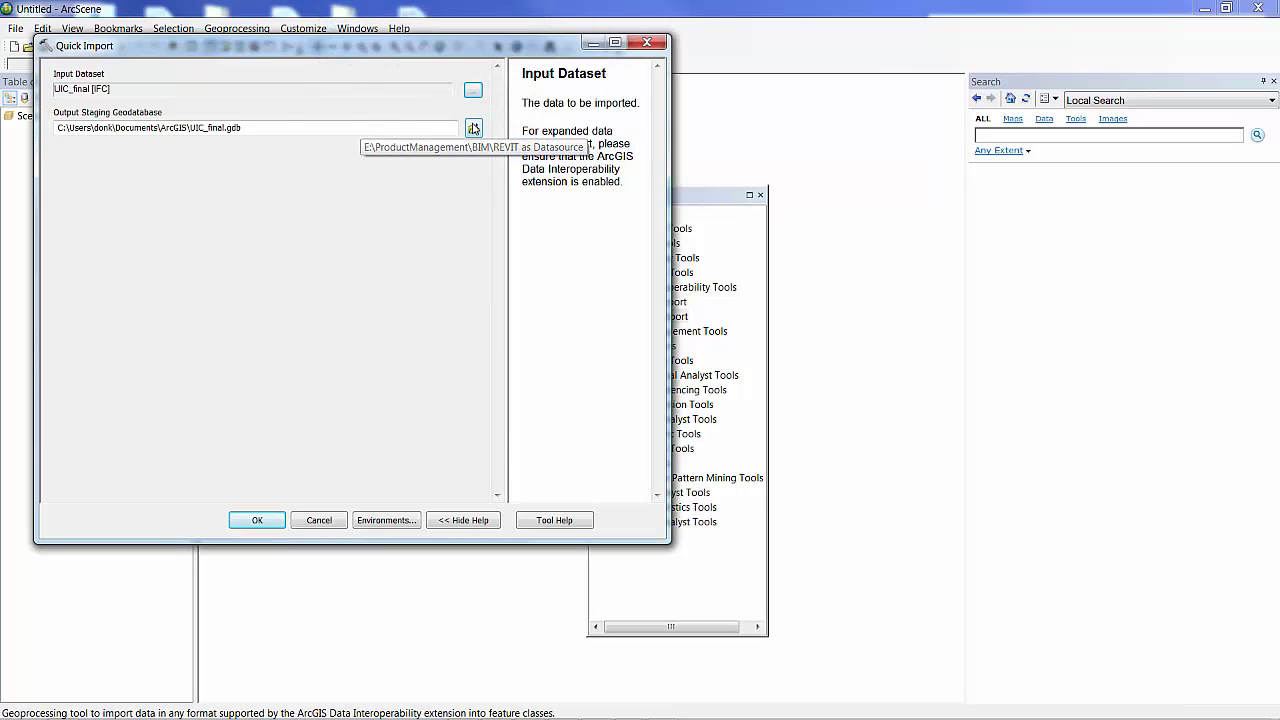
left_click(225, 130)
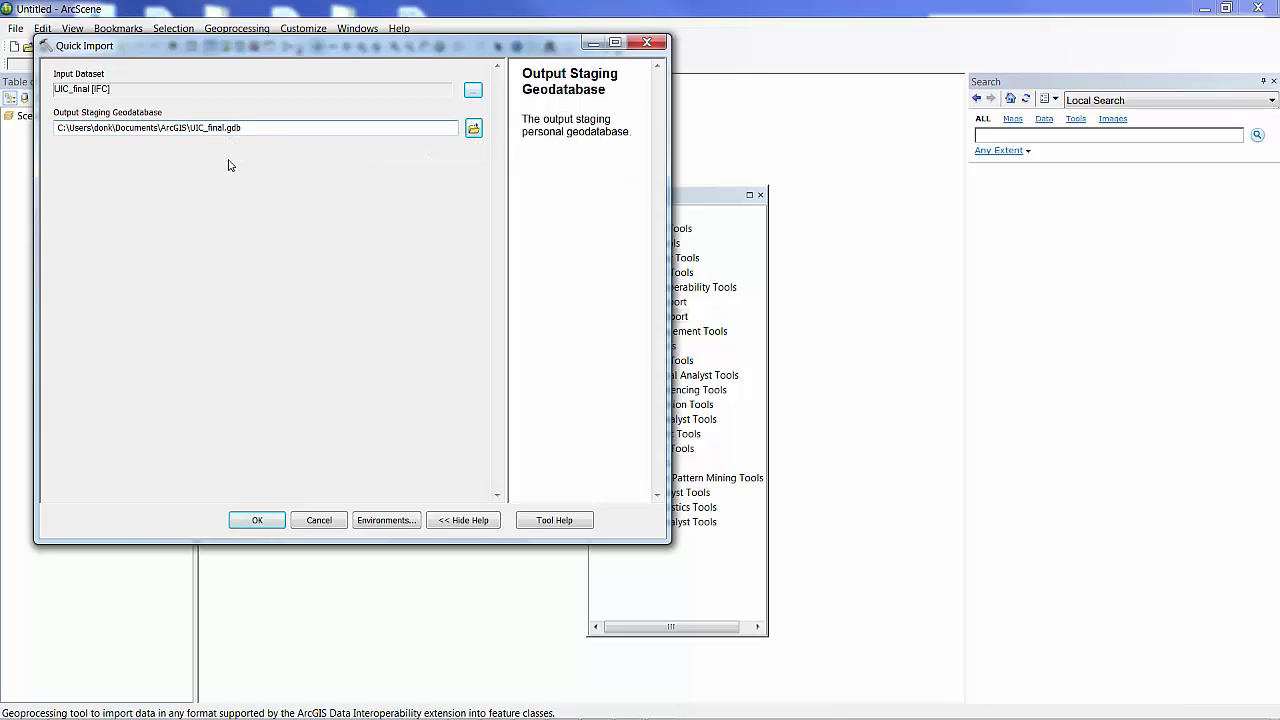
type("2")
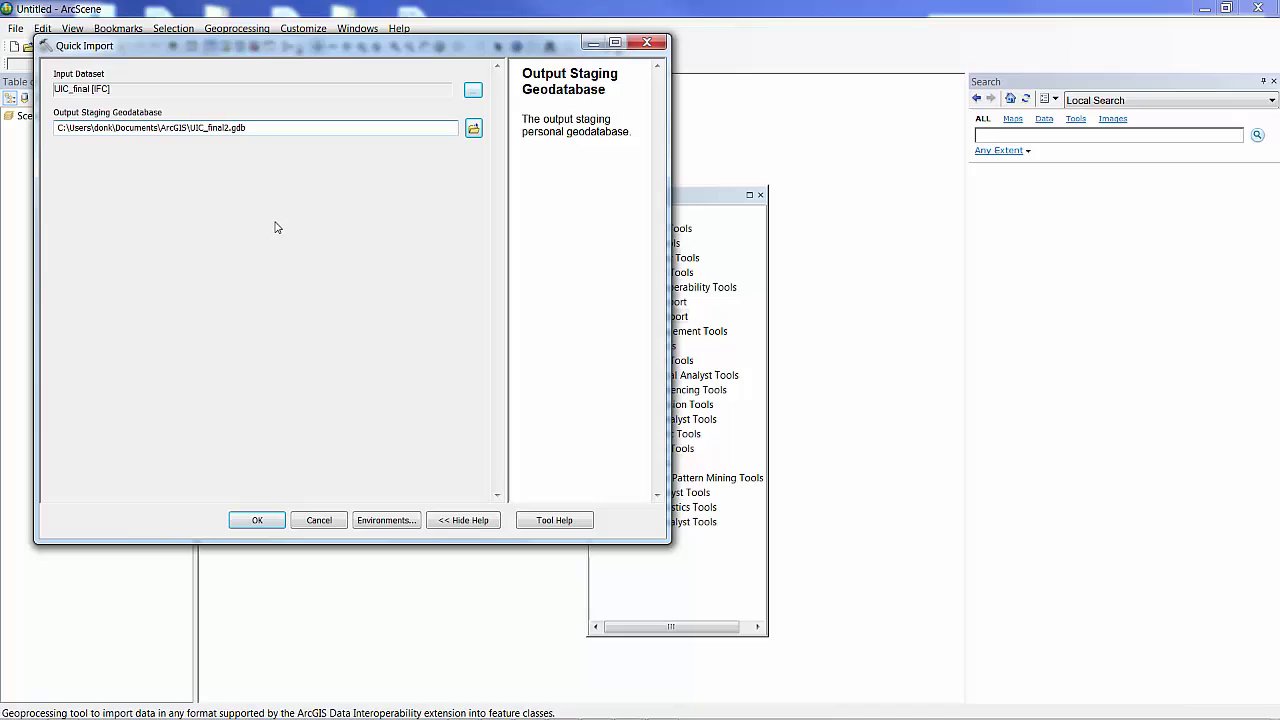
left_click(257, 520)
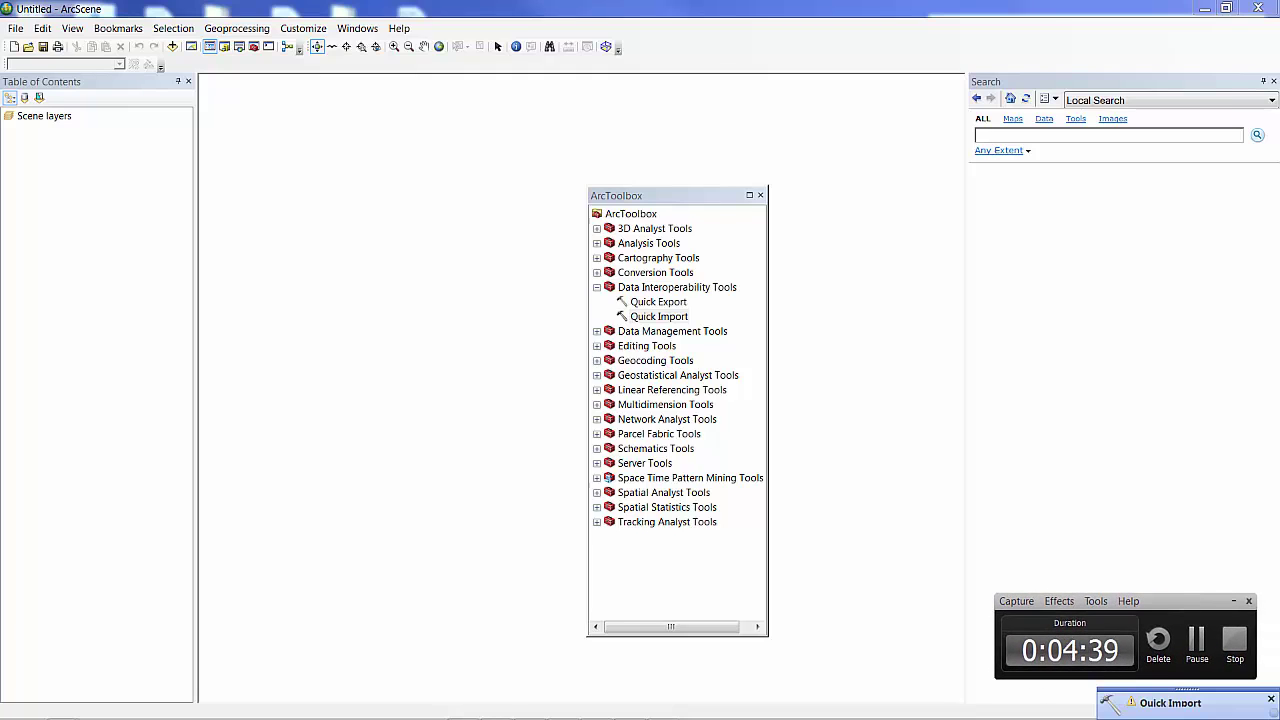
- Close ArcToolbox and open UIC_final2.gdb in the Add Data dialog
left_click(761, 195)
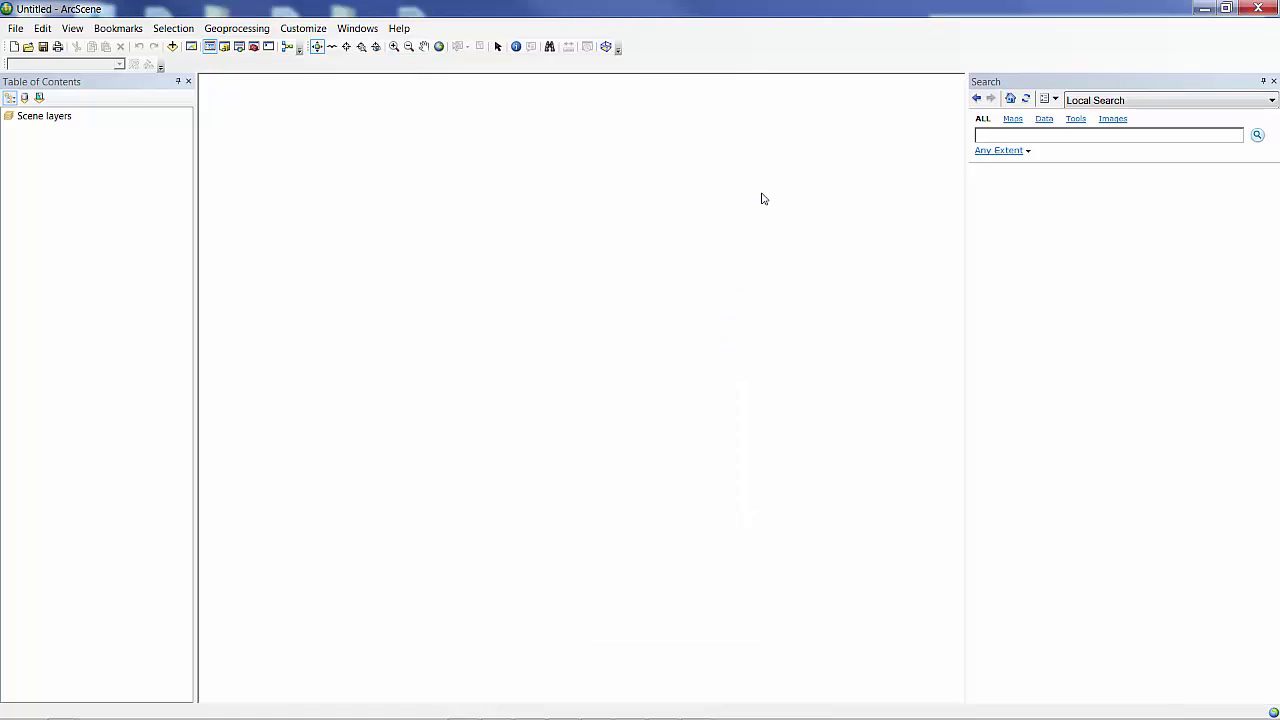
left_click(174, 47)
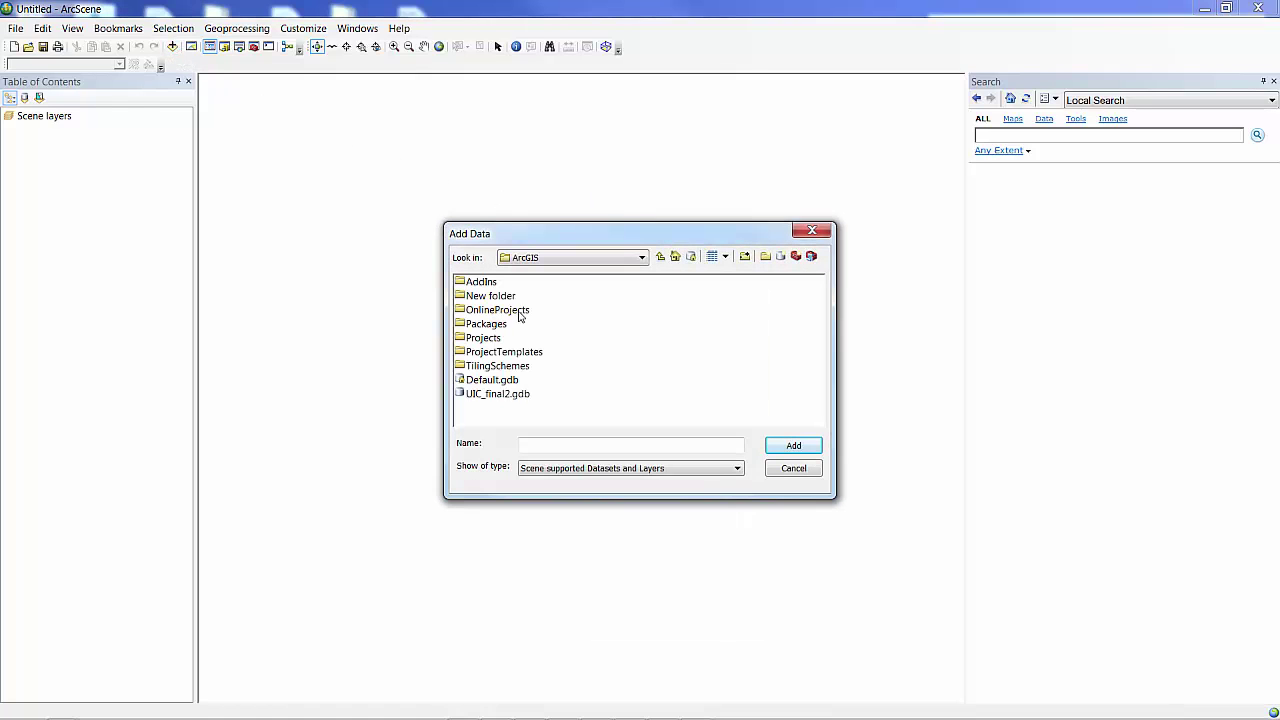
left_click(512, 394)
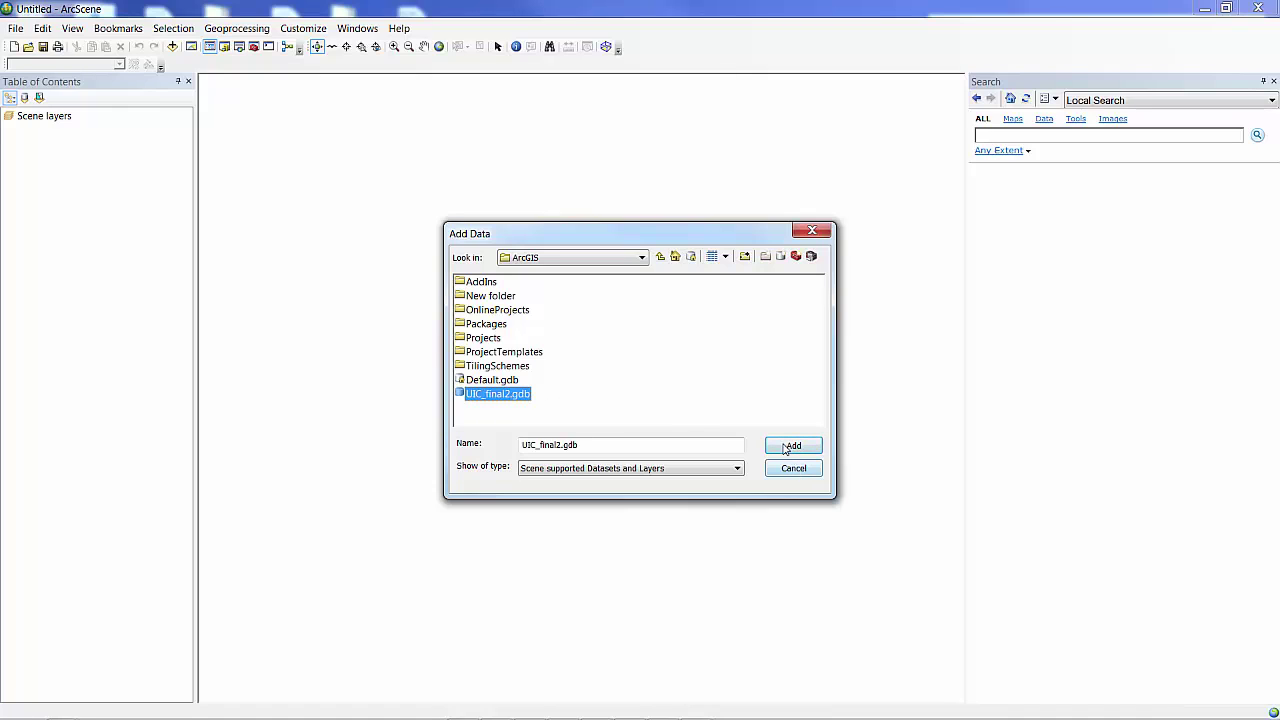
double_click(473, 395)
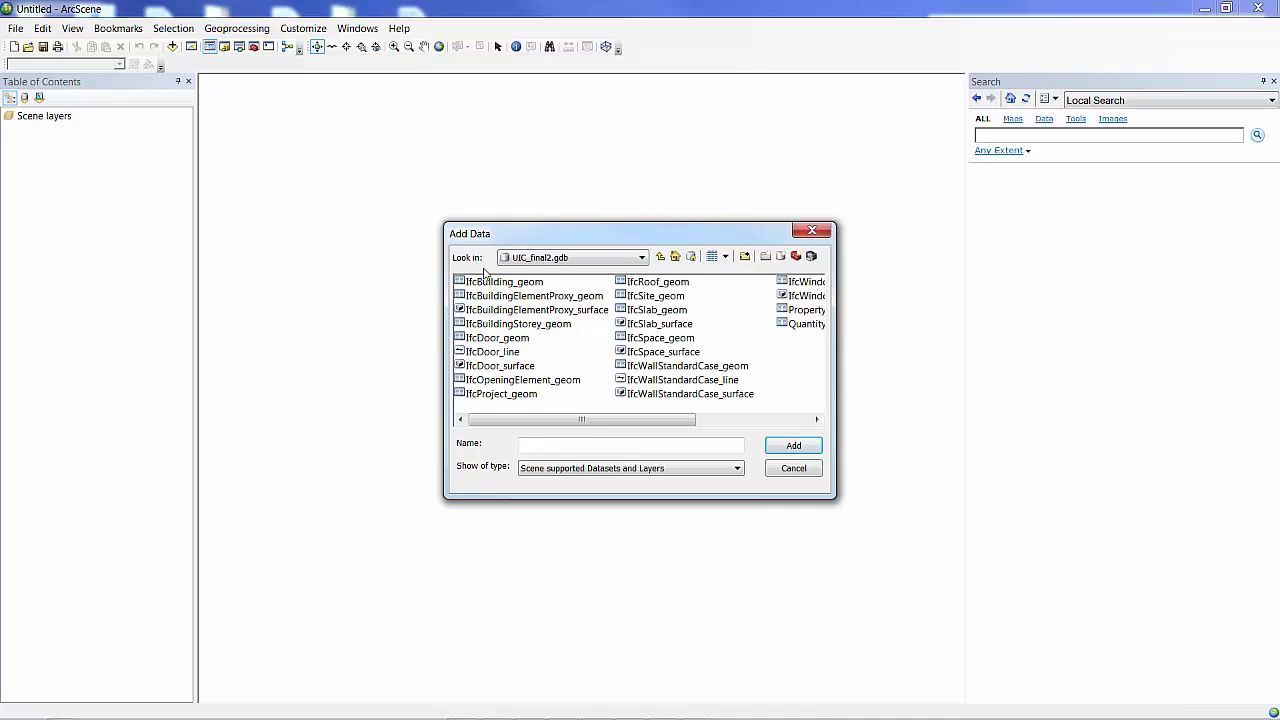
- Add the six _surface feature classes: BuildingElementProxy, Door, WallStandardCase, Slab, Space, Window
left_click(487, 311)
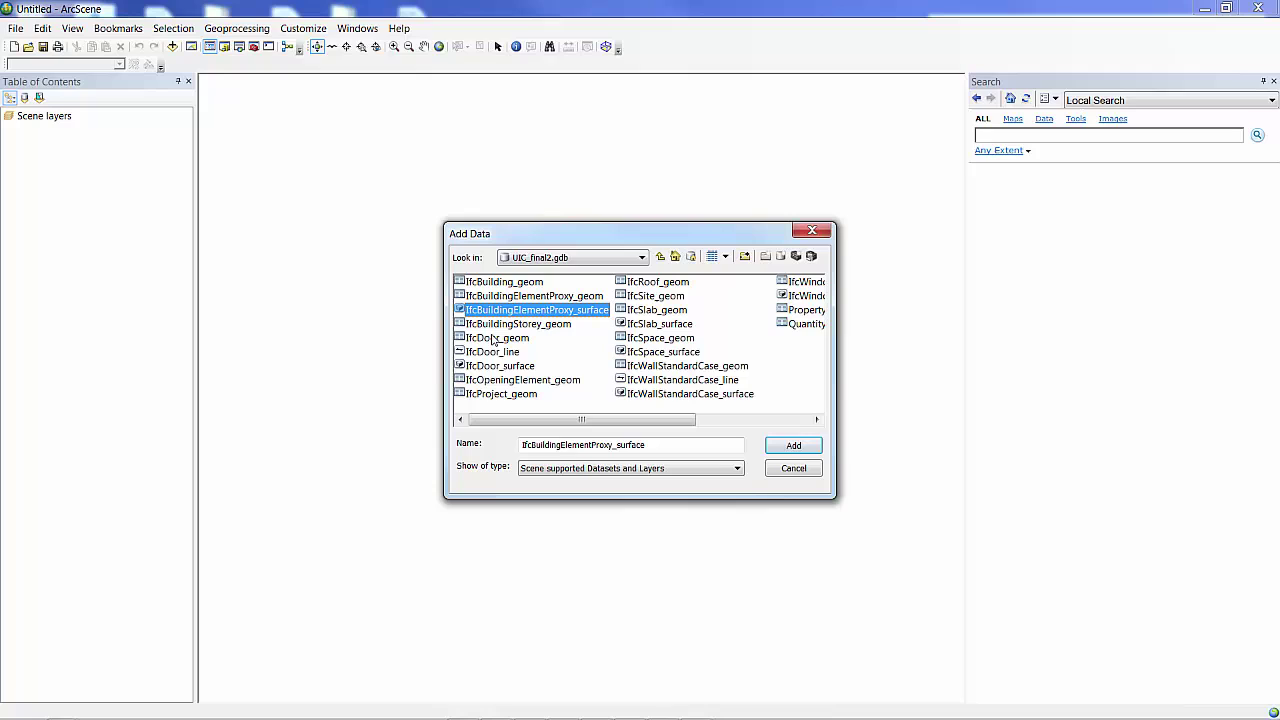
left_click(483, 366, "ctrl")
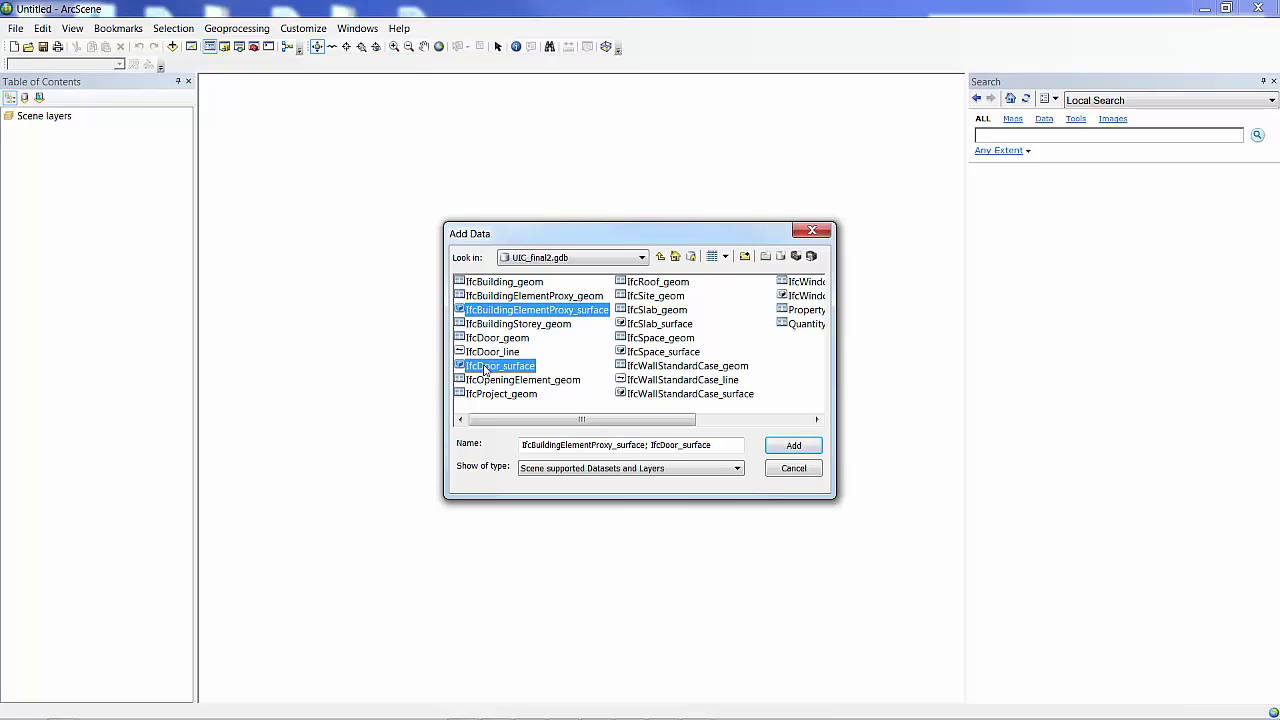
left_click(636, 394, "ctrl")
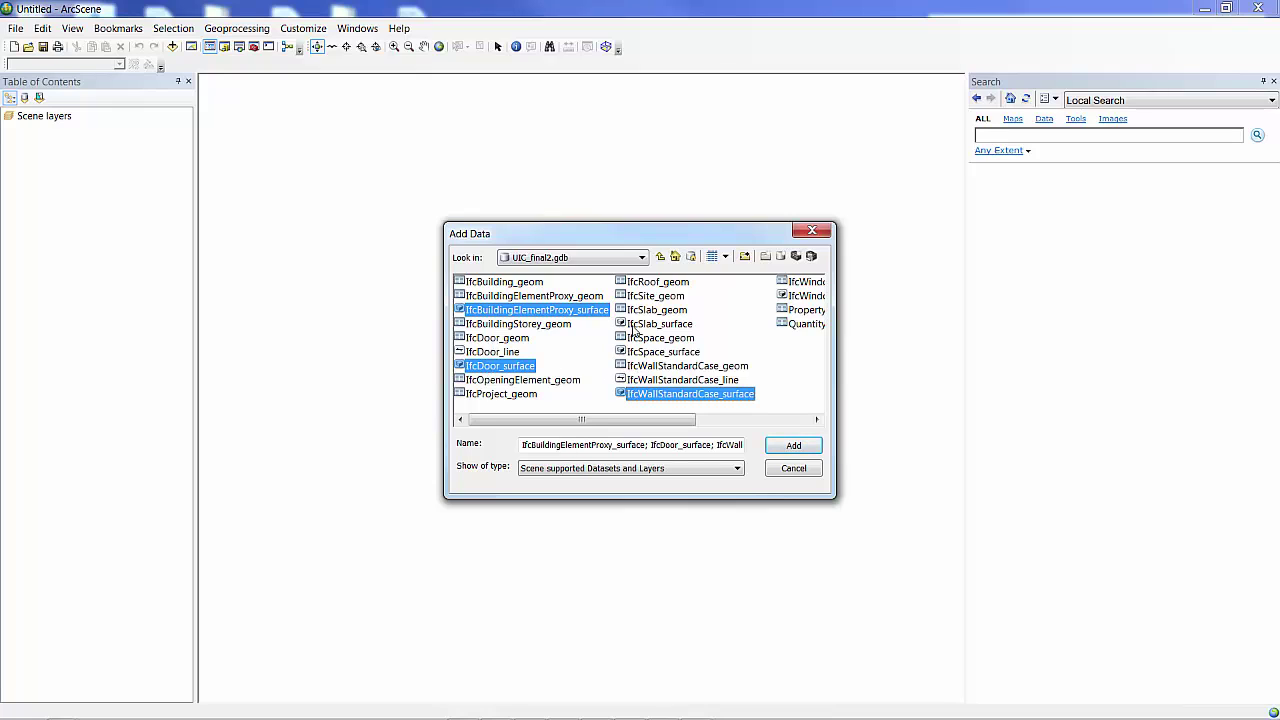
left_click(636, 324, "ctrl")
left_click(638, 351, "ctrl")
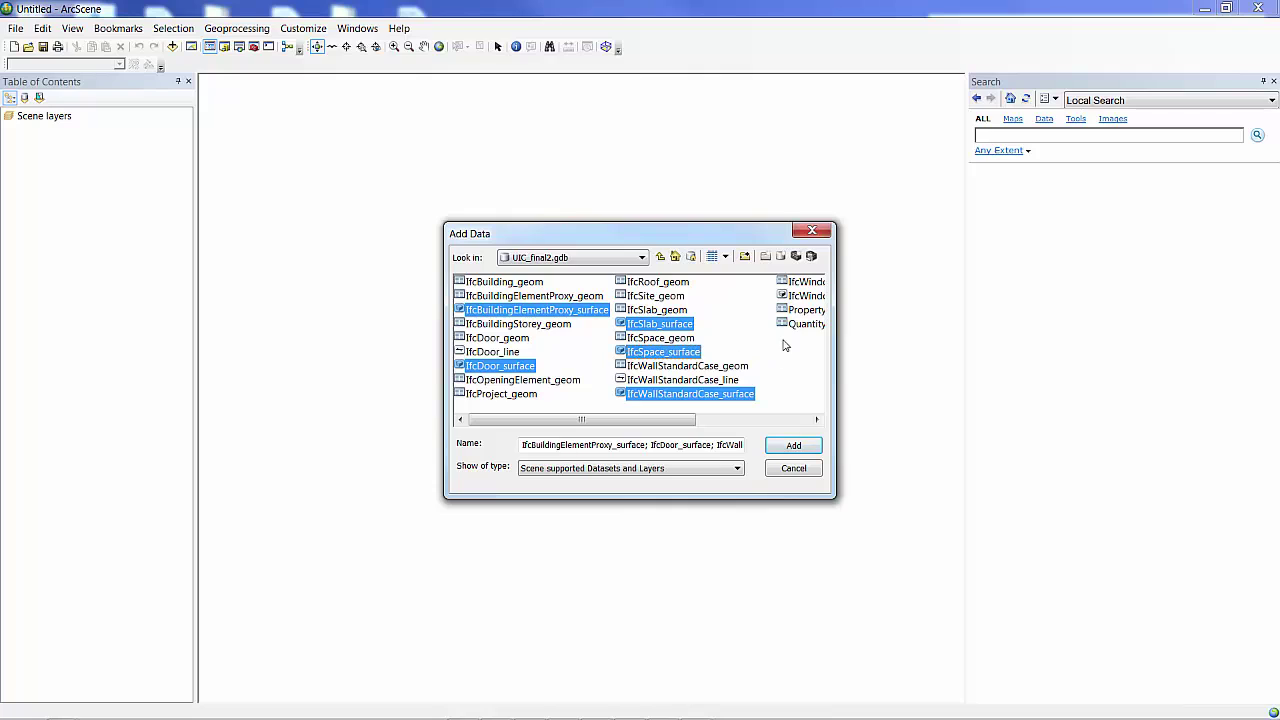
left_click(790, 297, "ctrl")
left_click(818, 421)
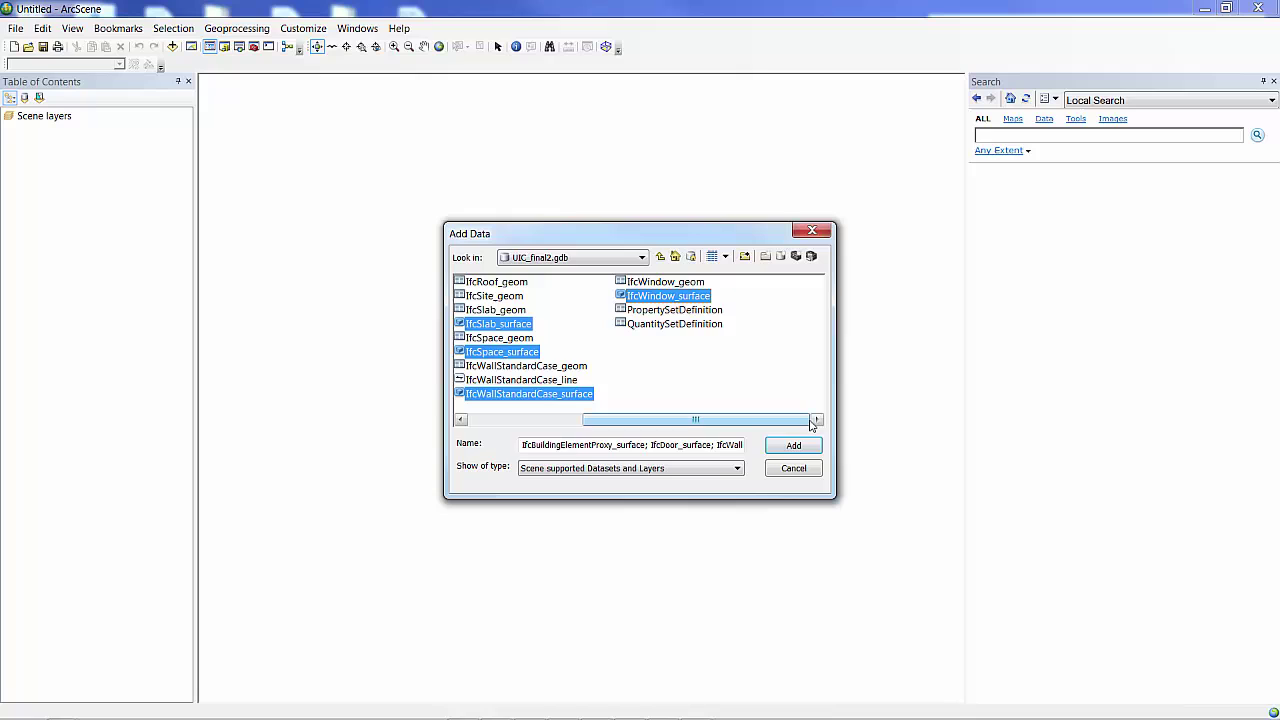
mouse_move(745, 422)
left_mouse_down()
mouse_move(609, 429)
mouse_move(728, 430)
left_mouse_up()
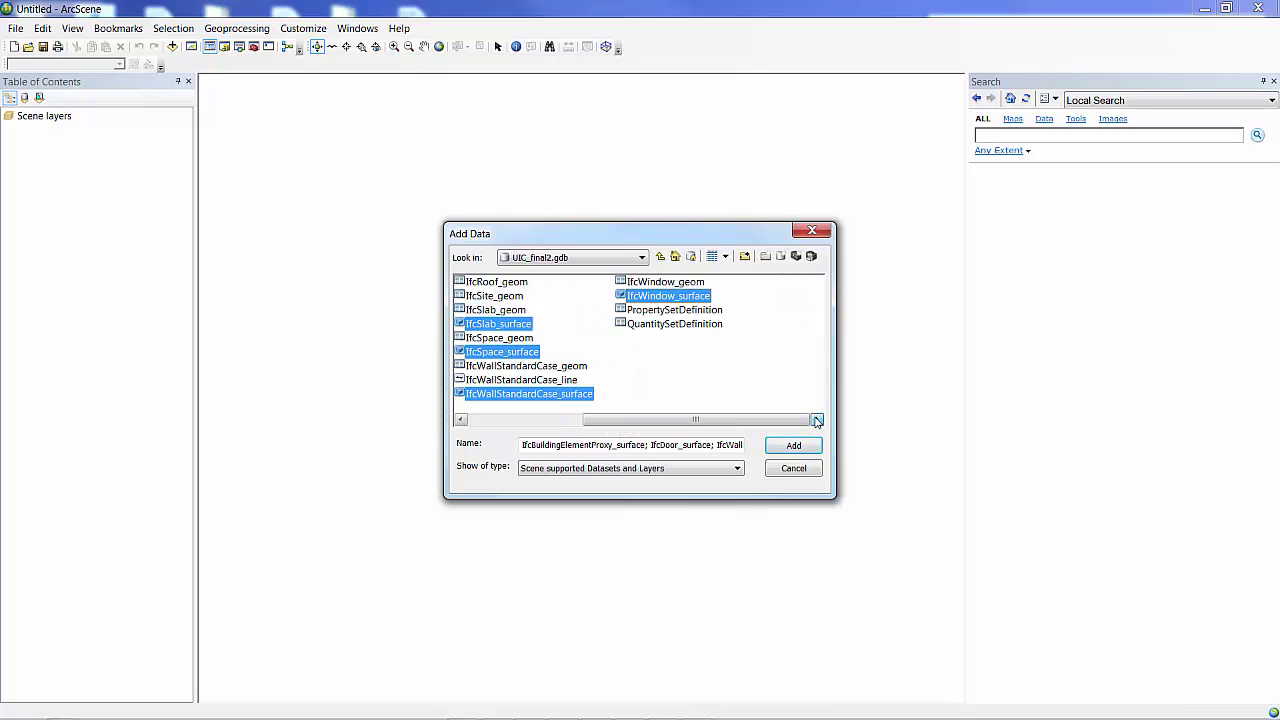
left_click(794, 446)
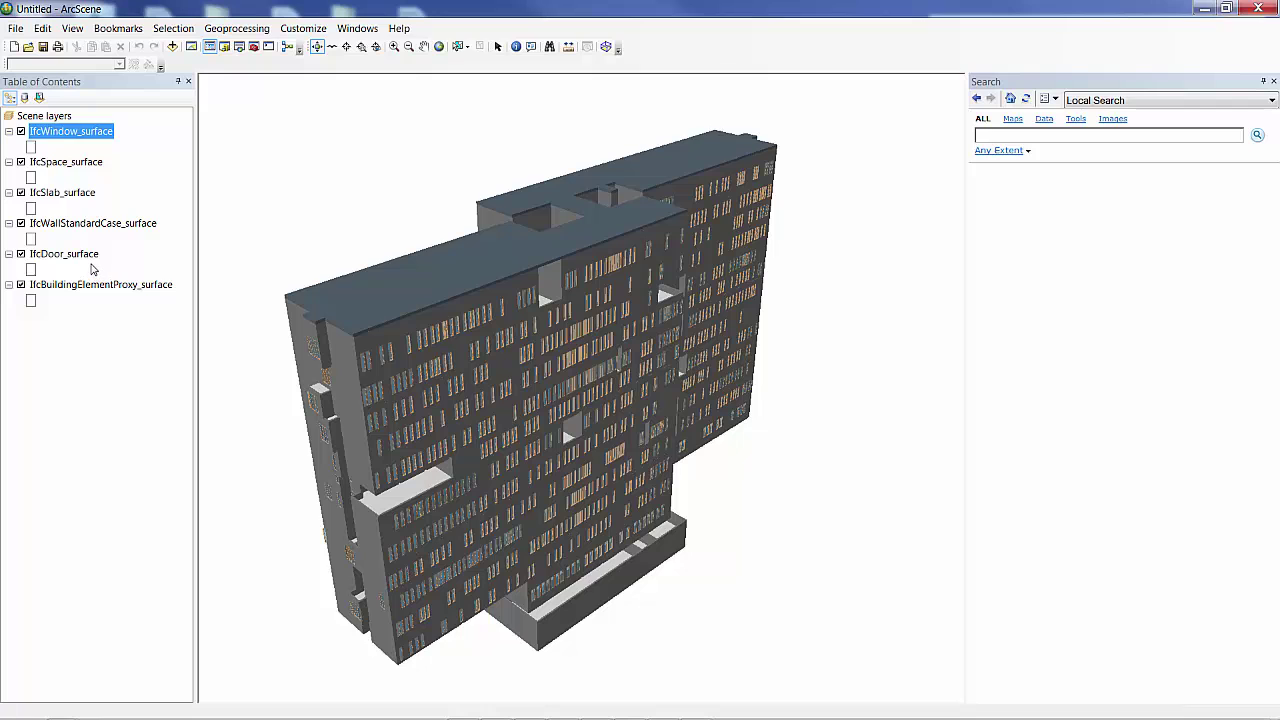
- Symbolize IfcSpace_surface by Unique values of GlobalId, adding all values
left_click(32, 178)
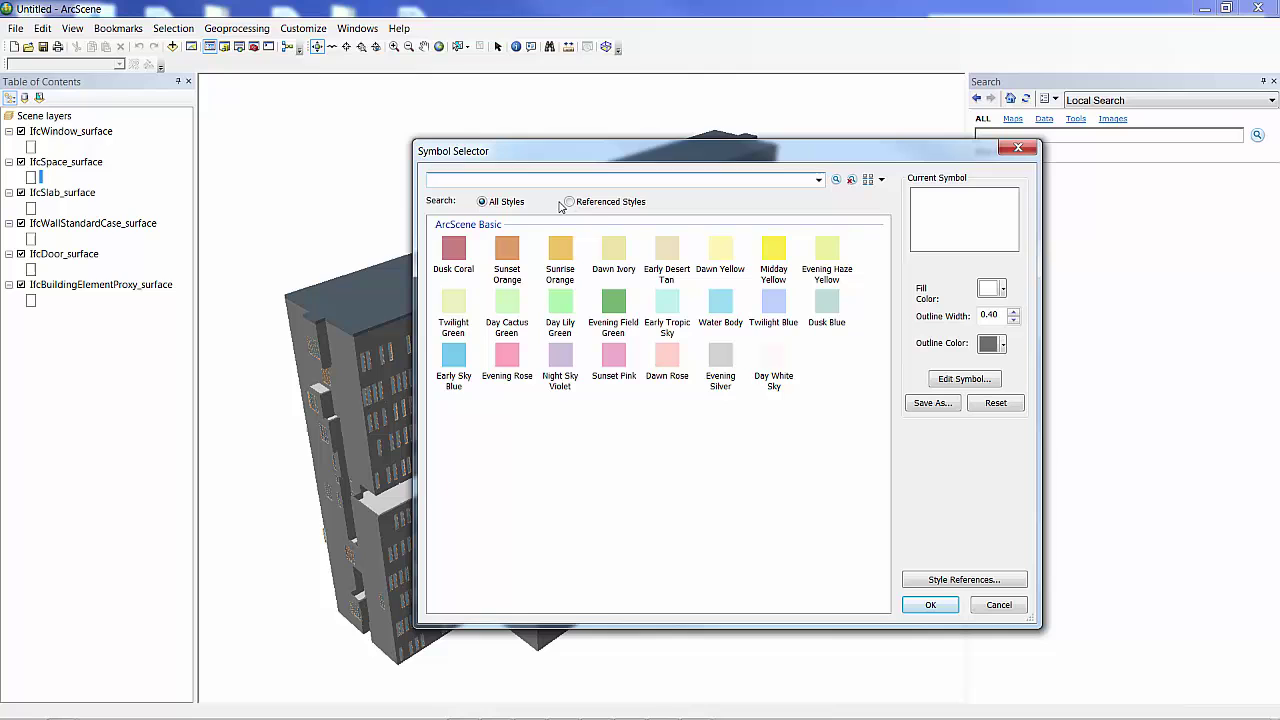
left_click(998, 604)
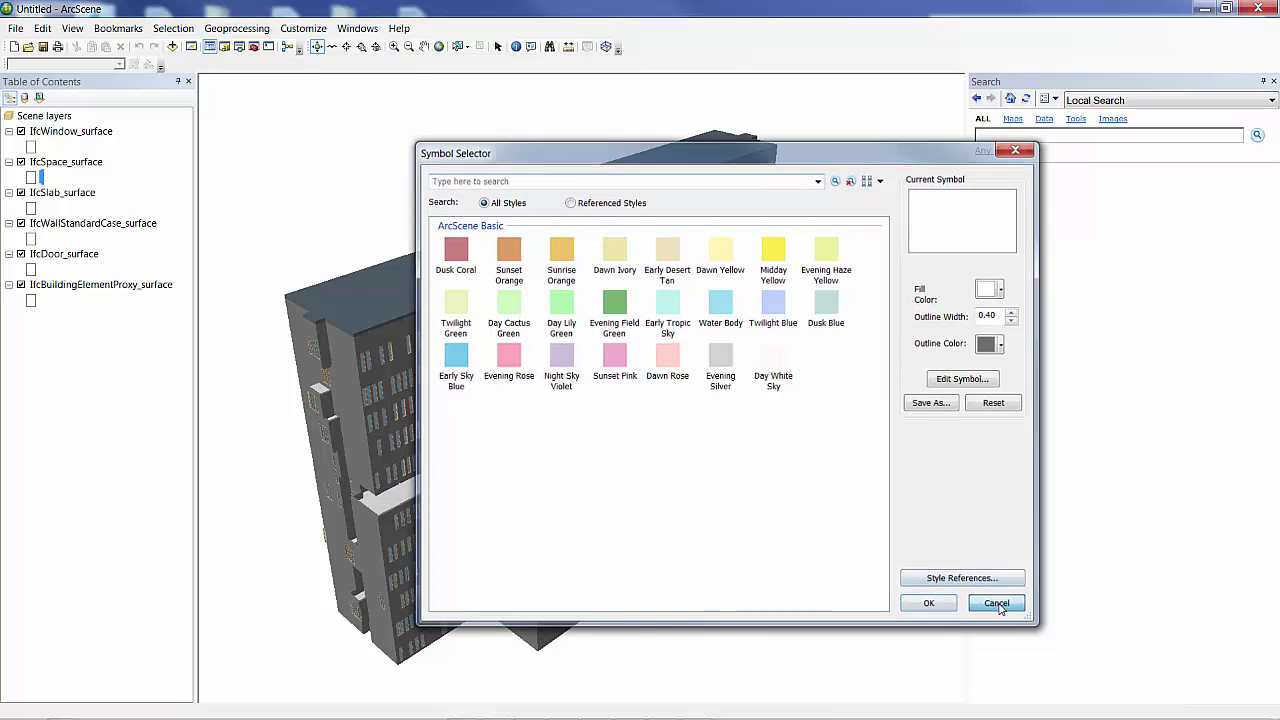
left_click(74, 165)
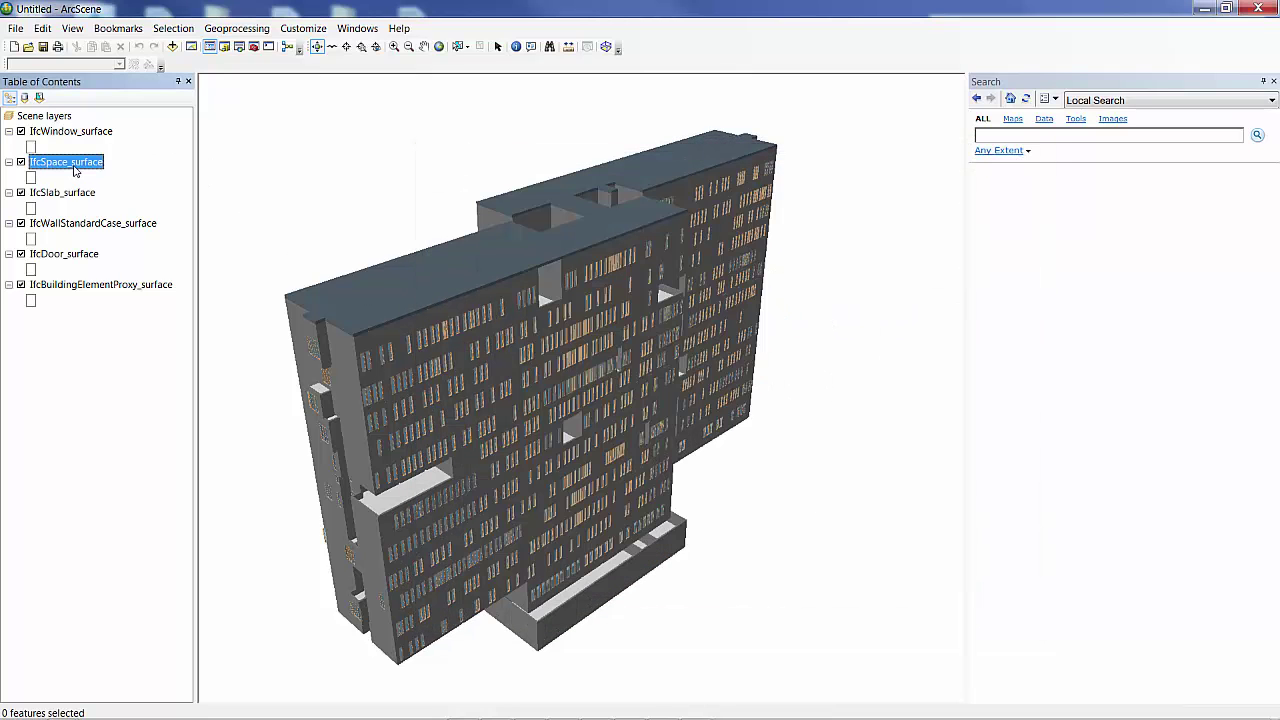
right_click(74, 165)
left_click(122, 417)
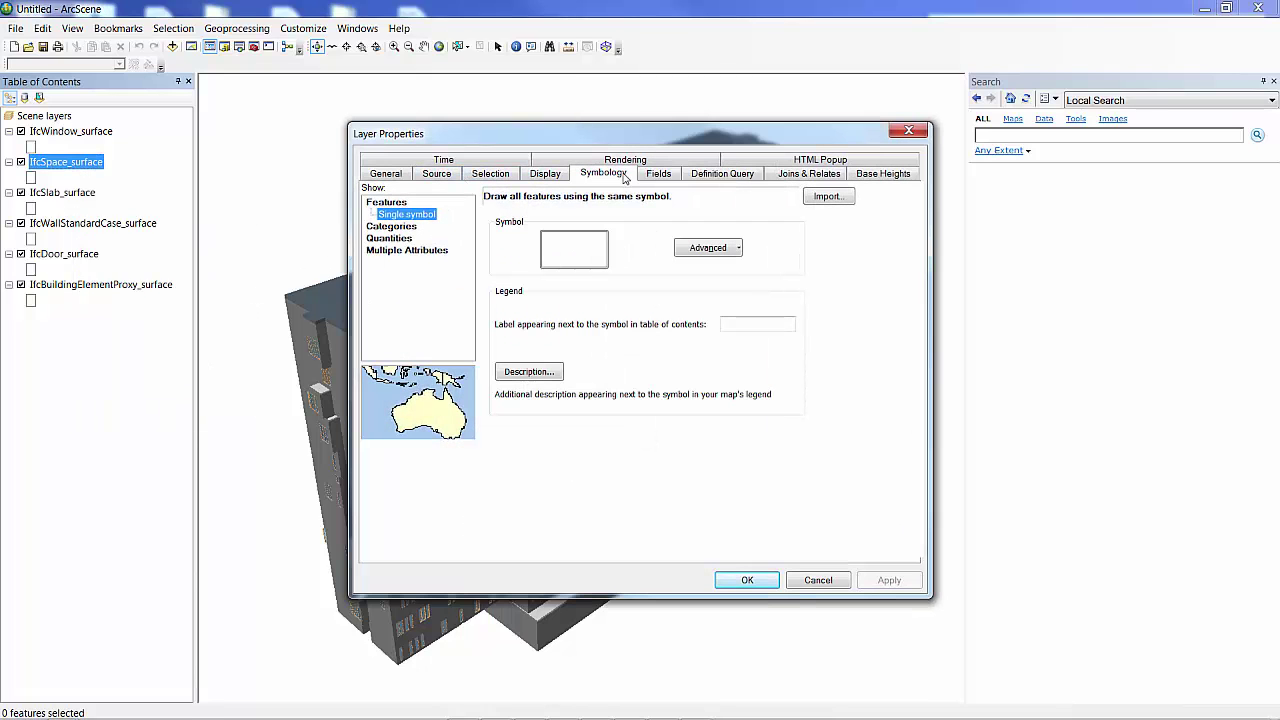
left_click(391, 226)
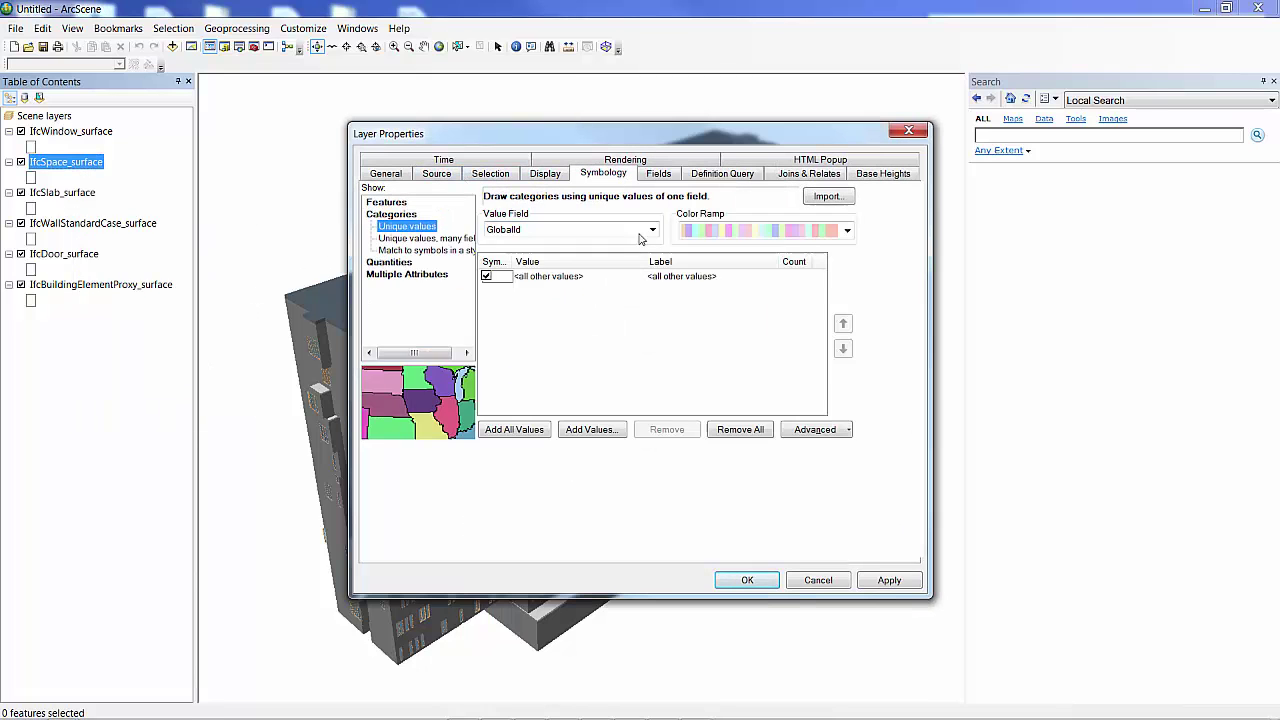
left_click(640, 237)
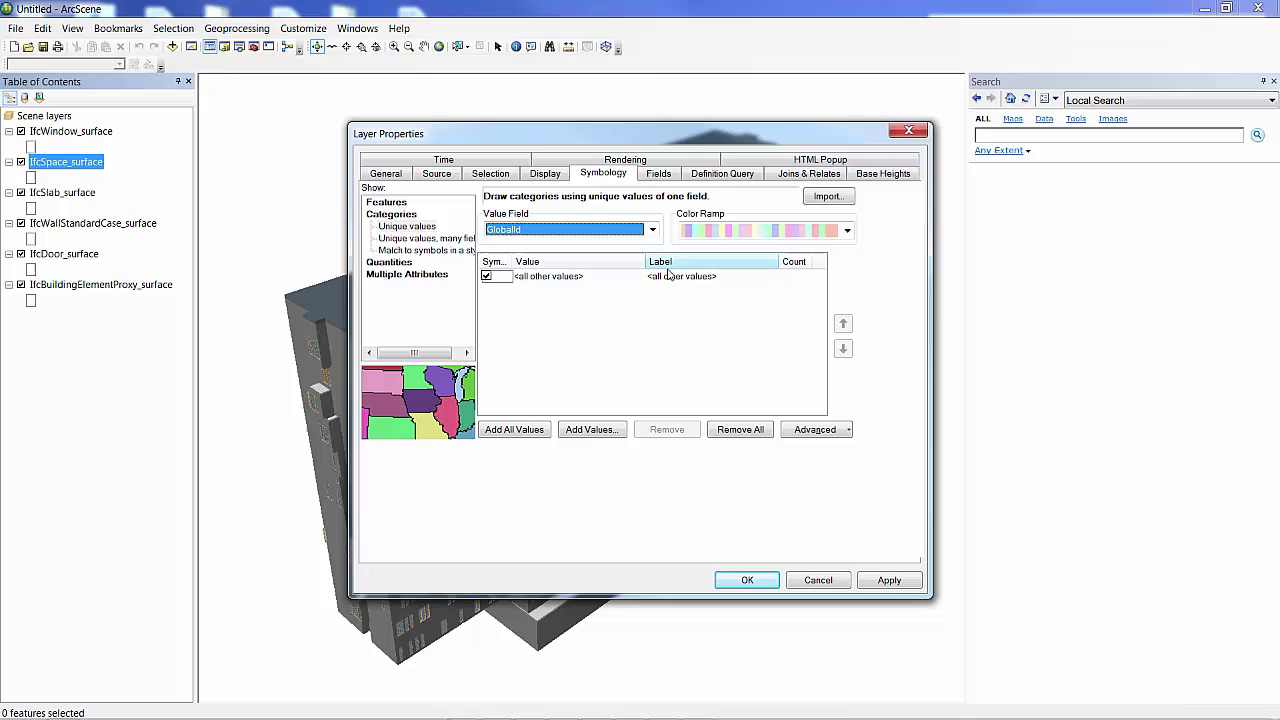
left_click(534, 430)
left_click(768, 582)
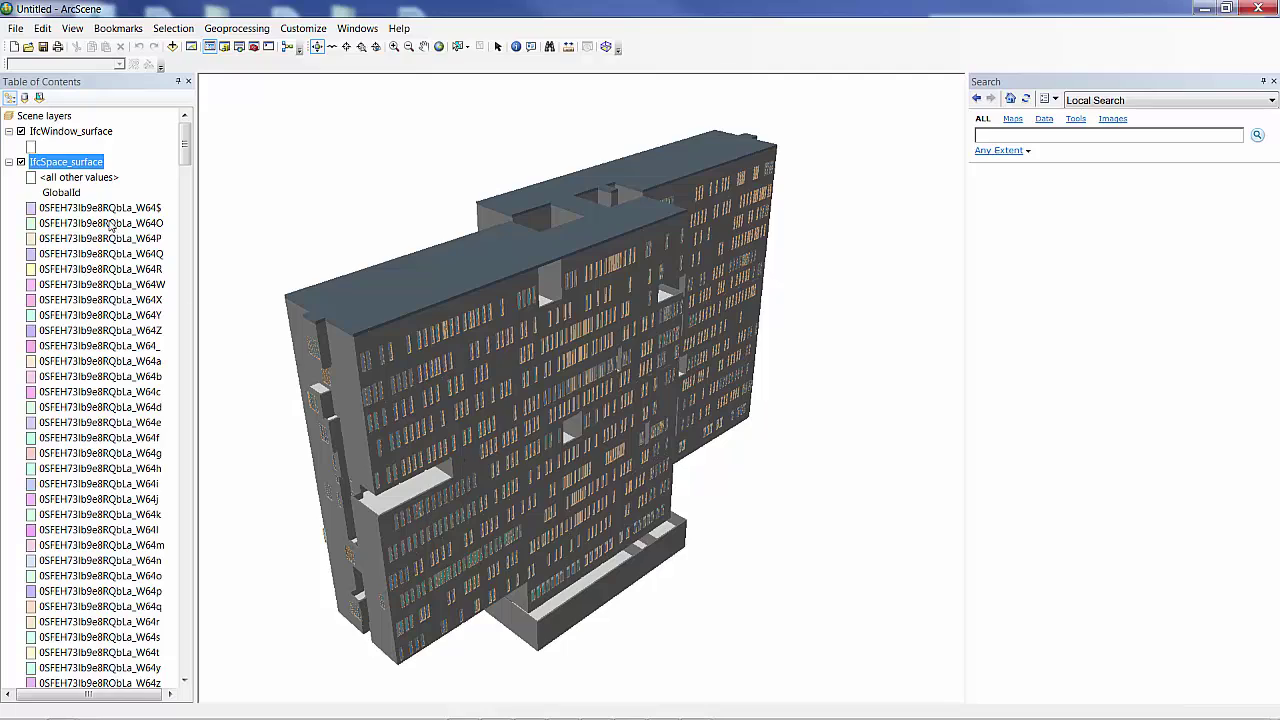
- Collapse the IfcSpace_surface legend in the Table of Contents
left_click(10, 163)
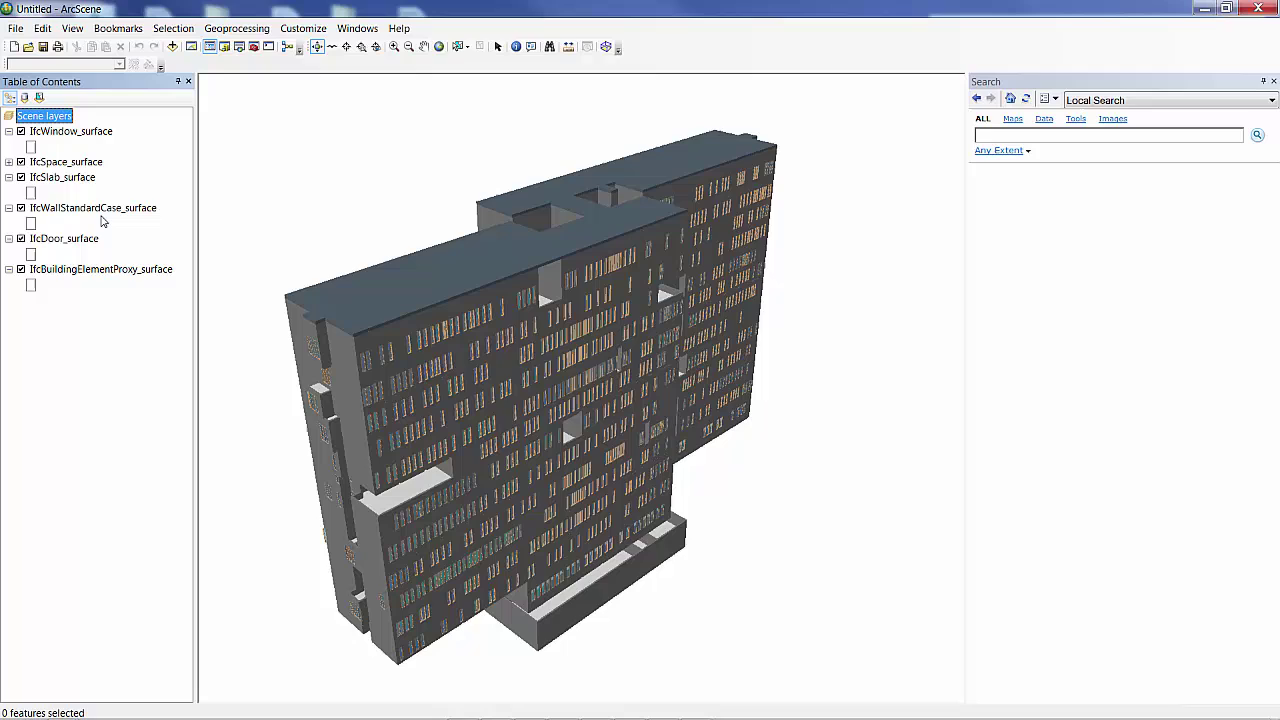